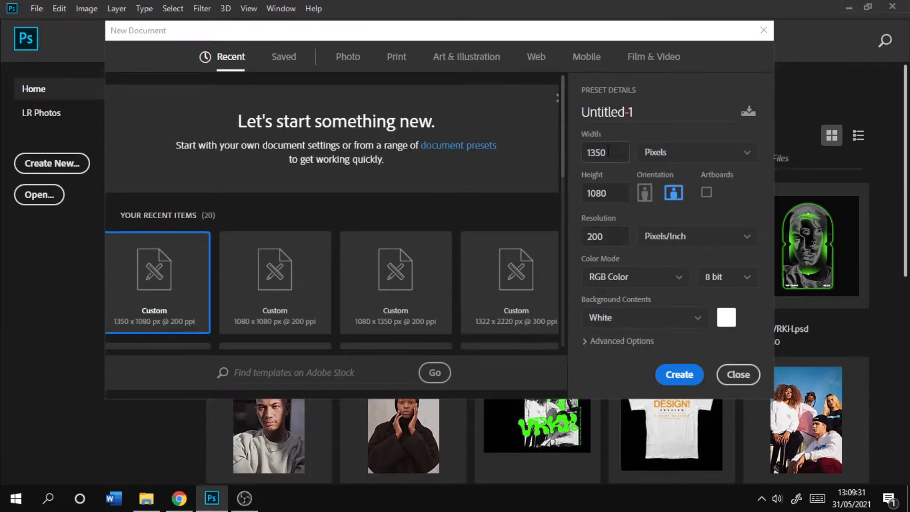
Step: Create a new 1350 x 1080 pixel RGB document at 200 pixels/inch with a white background
{"action": "left_click", "coordinate": [610, 151]}
{"action": "left_click", "coordinate": [624, 192]}
{"action": "left_click", "coordinate": [622, 234]}
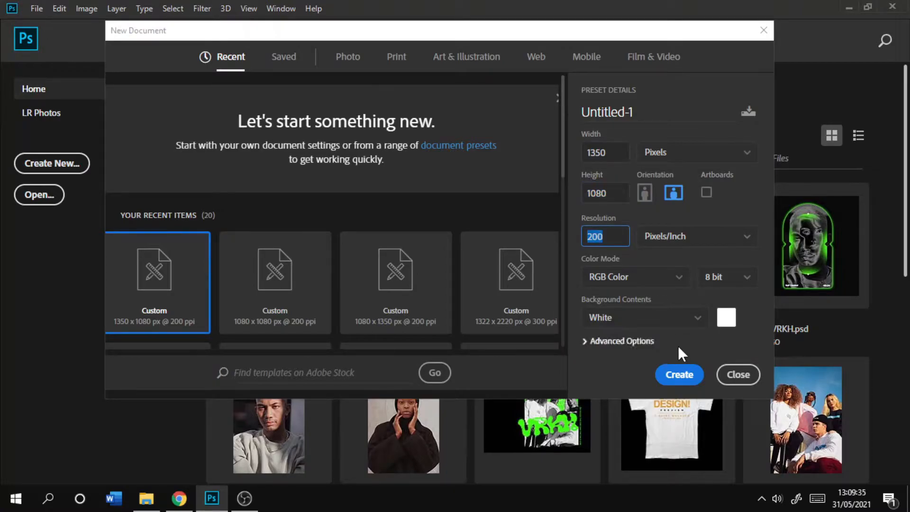
{"action": "left_click", "coordinate": [683, 376]}
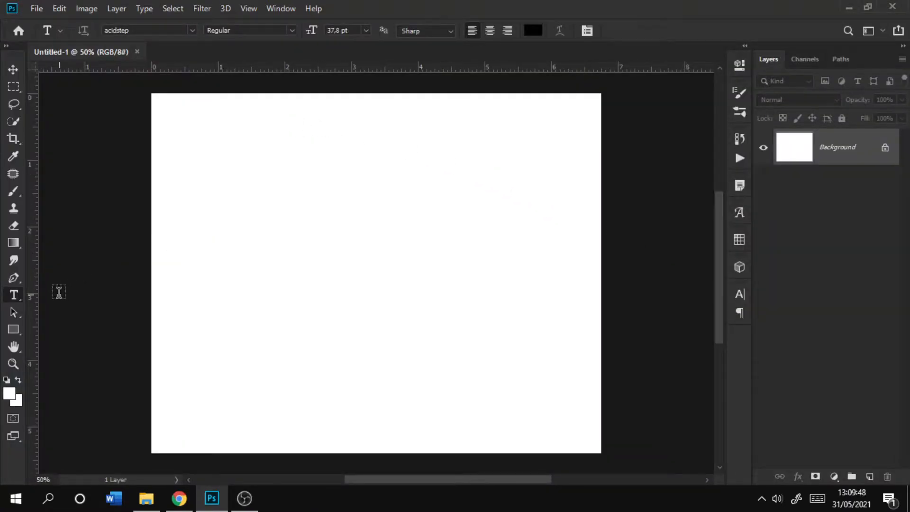
Step: Add the horizontal text ULTIMATE across the canvas in the acidstep font at 42.8 pt
{"action": "right_click", "coordinate": [16, 295]}
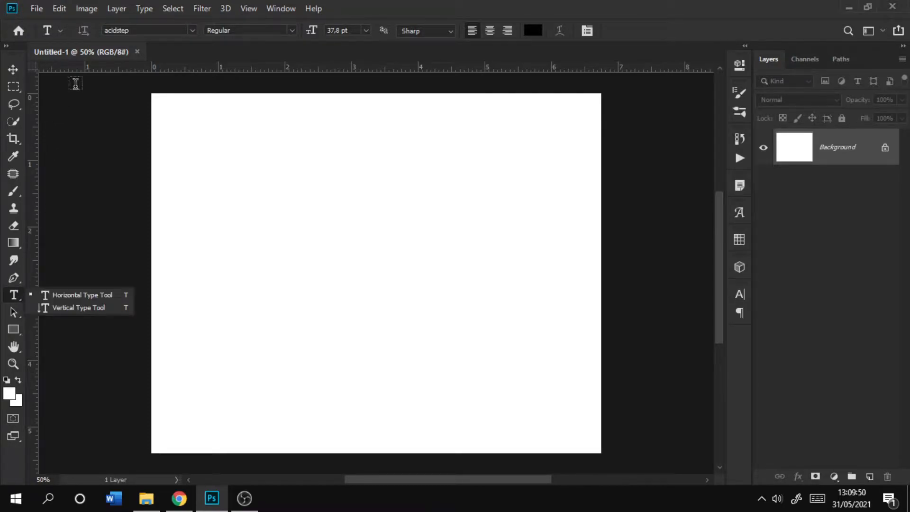
{"action": "left_click", "coordinate": [126, 32]}
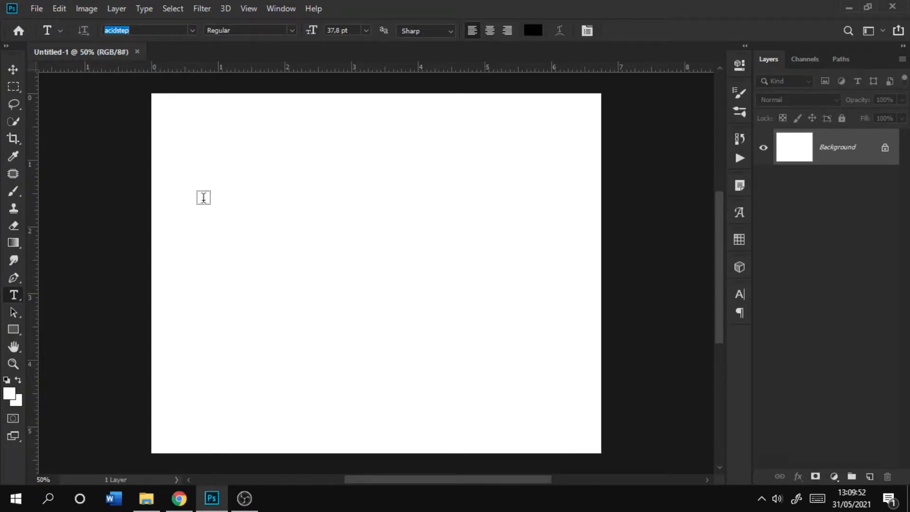
{"action": "left_click", "coordinate": [209, 240]}
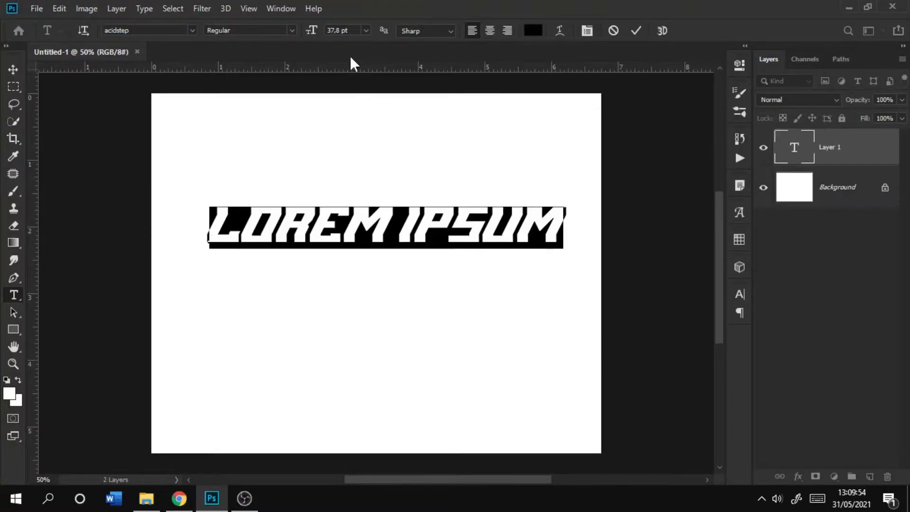
{"action": "left_click_drag", "start_coordinate": [314, 30], "coordinate": [316, 30]}
{"action": "left_click_drag", "start_coordinate": [396, 262], "coordinate": [374, 271]}
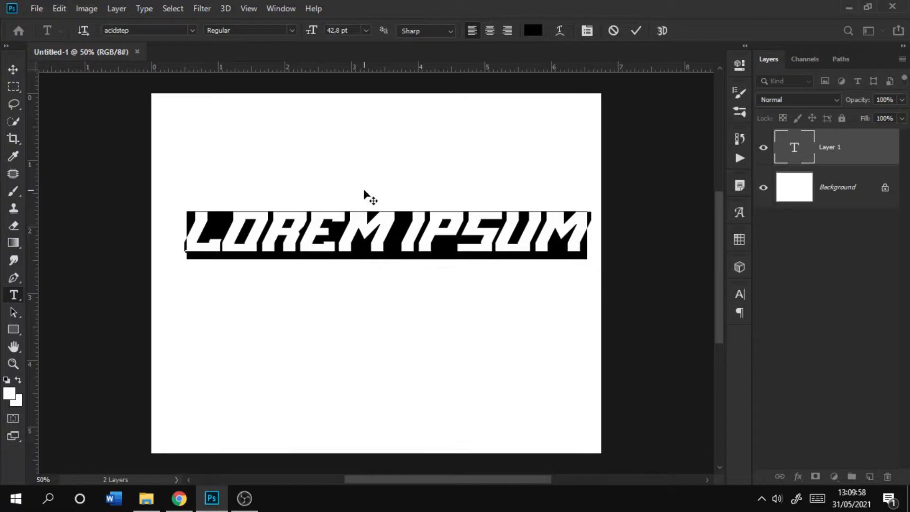
{"action": "type", "text": "ULTIMA"}
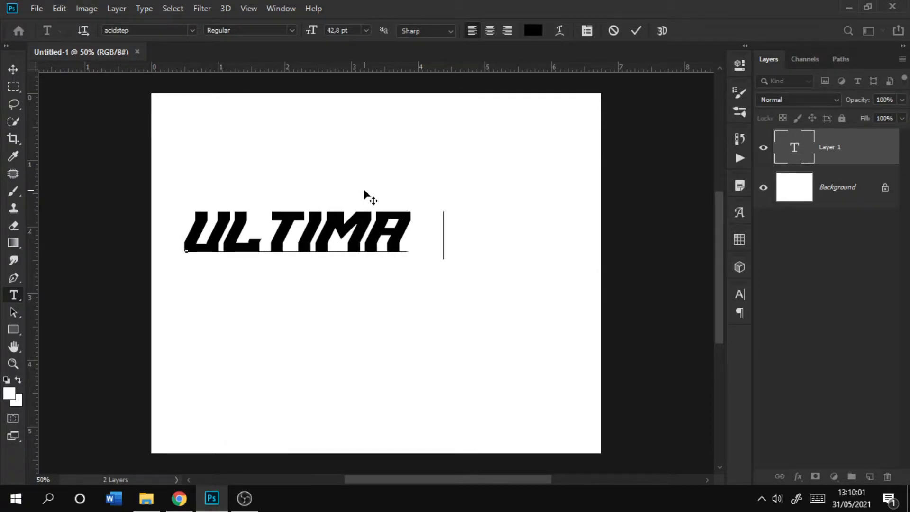
{"action": "key", "text": "BackSpace"}
{"action": "type", "text": "TE"}
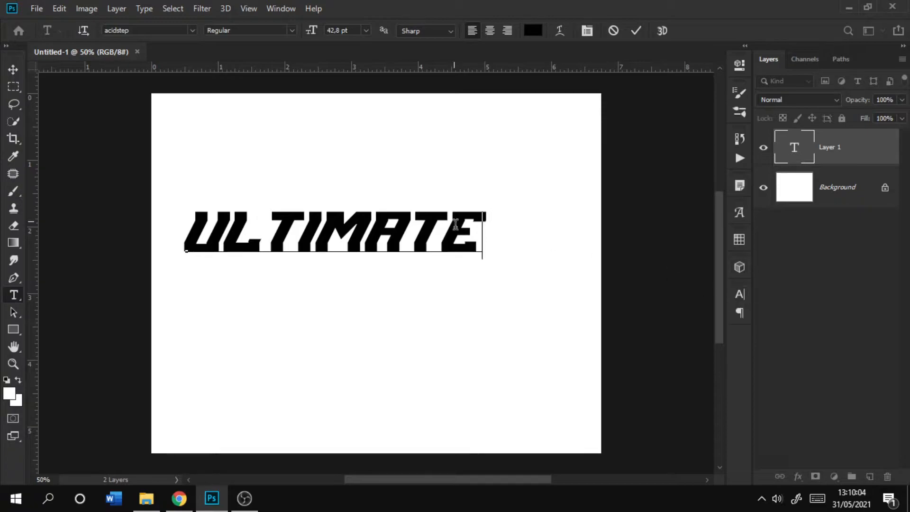
Step: Tighten the tracking of the whole word ULTIMATE to -152
{"action": "left_click_drag", "start_coordinate": [477, 232], "coordinate": [207, 214]}
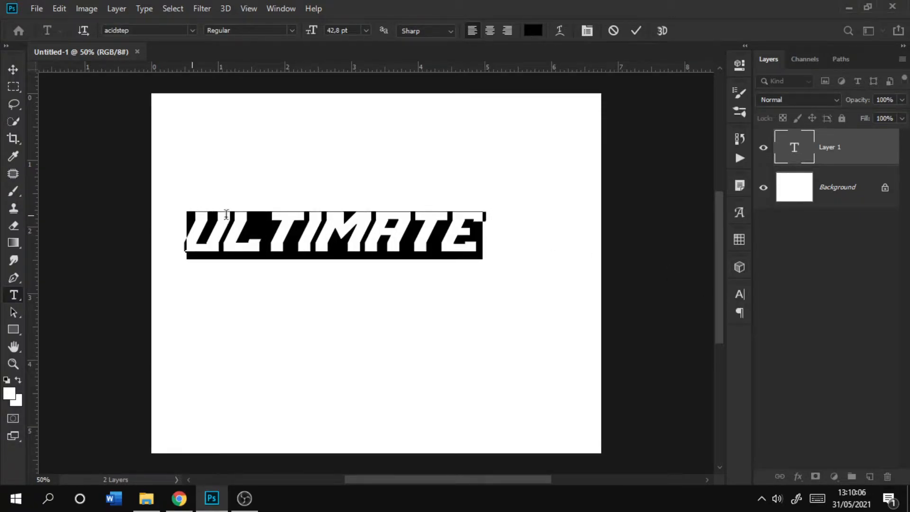
{"action": "left_click", "coordinate": [745, 296]}
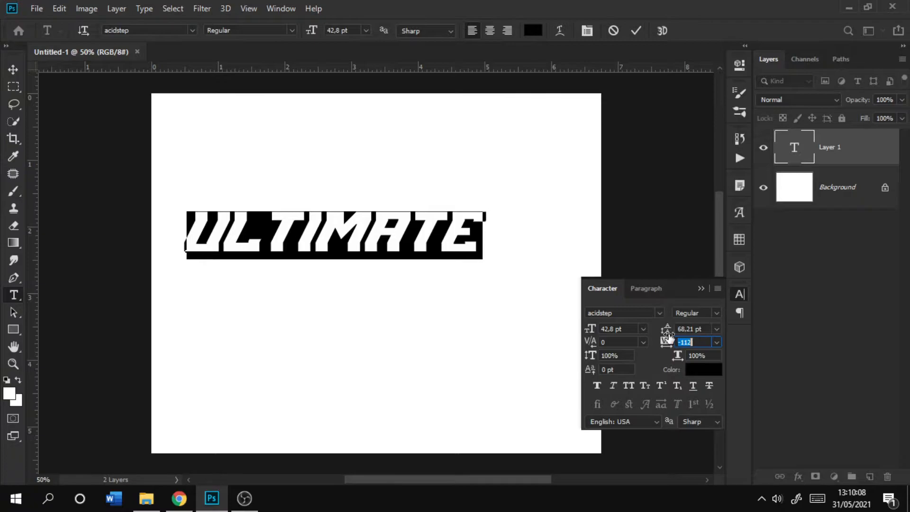
{"action": "left_click_drag", "start_coordinate": [665, 341], "coordinate": [665, 345]}
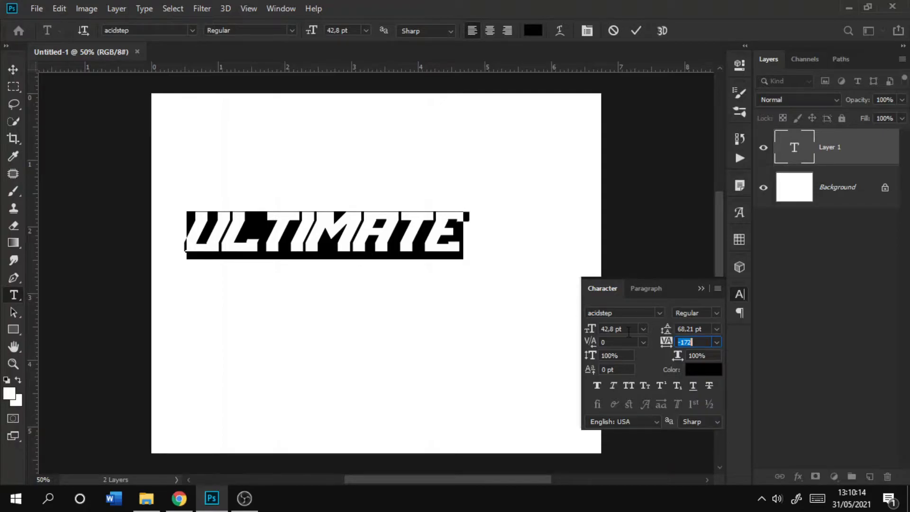
{"action": "left_click_drag", "start_coordinate": [661, 347], "coordinate": [665, 349]}
{"action": "left_click", "coordinate": [283, 225]}
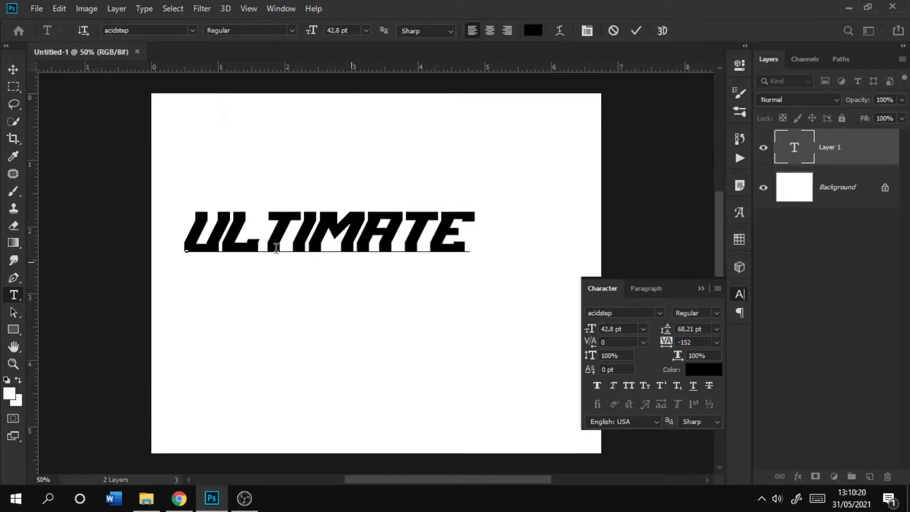
Step: Reduce the kerning between the L and the first T to -180 and commit the text
{"action": "left_click", "coordinate": [261, 234]}
{"action": "key", "text": "alt+Left"}
{"action": "key", "text": "alt+Left"}
{"action": "key", "text": "alt+Left"}
{"action": "key", "text": "alt+Left"}
{"action": "key", "text": "alt+Left"}
{"action": "key", "text": "alt+Left"}
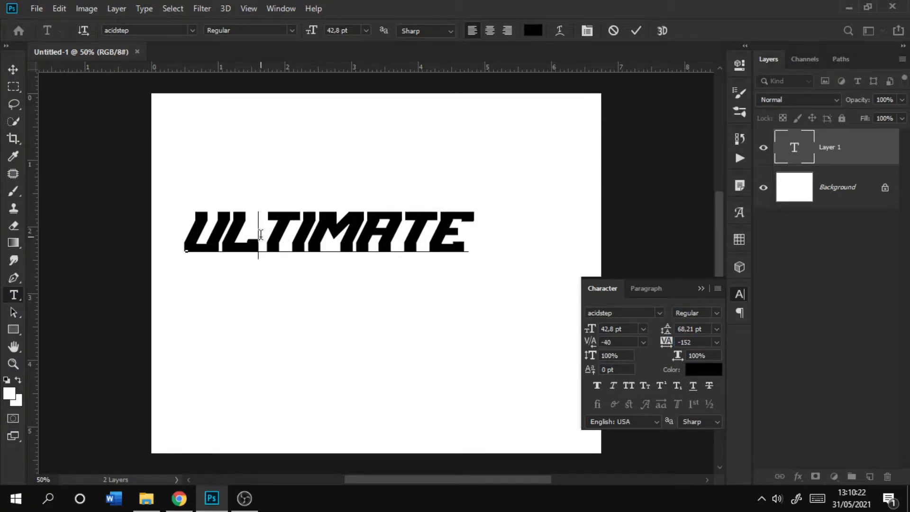
{"action": "key", "text": "alt+Left"}
{"action": "key", "text": "alt+Left"}
{"action": "key", "text": "alt+Left"}
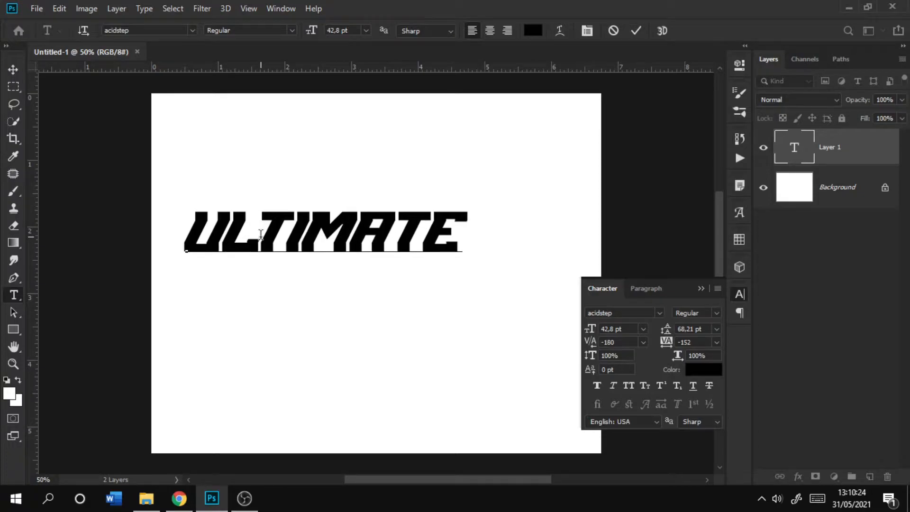
{"action": "left_click", "coordinate": [702, 287]}
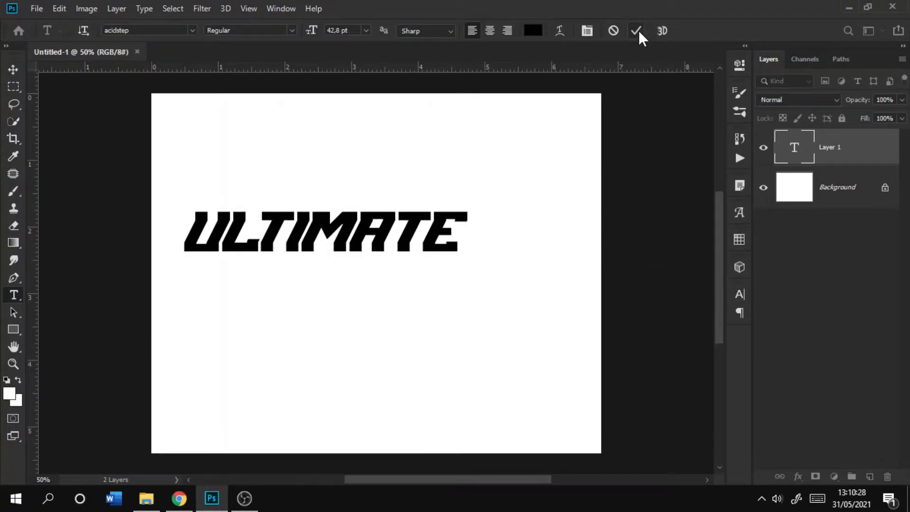
{"action": "left_click", "coordinate": [637, 30]}
Step: Scale the ULTIMATE text to about 145% and move it to the middle of the canvas
{"action": "key", "text": "ctrl+t"}
{"action": "left_click_drag", "start_coordinate": [473, 261], "coordinate": [559, 331]}
{"action": "left_click_drag", "start_coordinate": [184, 287], "coordinate": [173, 298]}
{"action": "left_click_drag", "start_coordinate": [259, 242], "coordinate": [262, 269]}
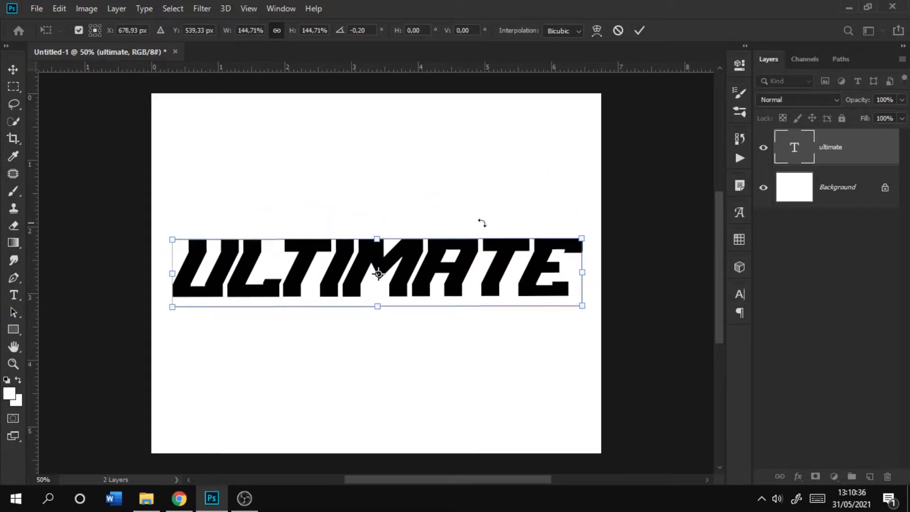
{"action": "left_click", "coordinate": [641, 29]}
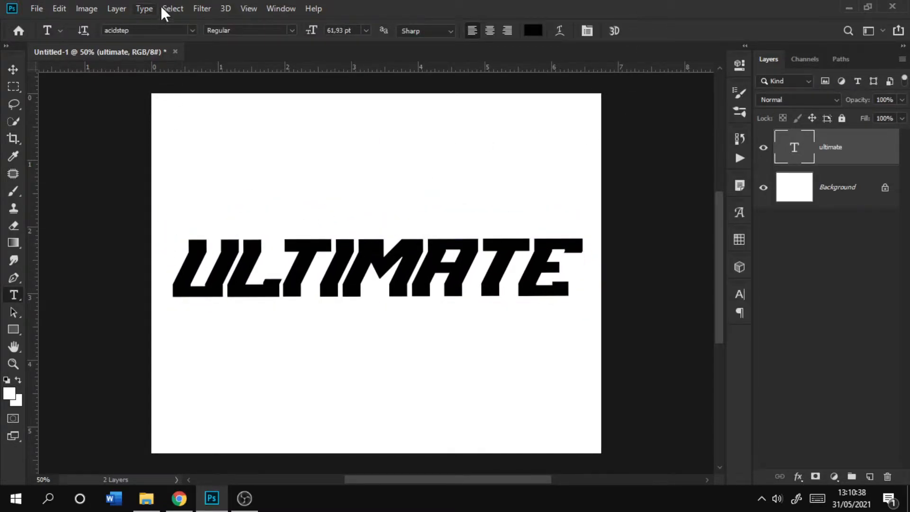
Step: Set the fill of the ultimate text layer to 0%
{"action": "left_click", "coordinate": [866, 121]}
{"action": "type", "text": "0"}
{"action": "key", "text": "Return"}
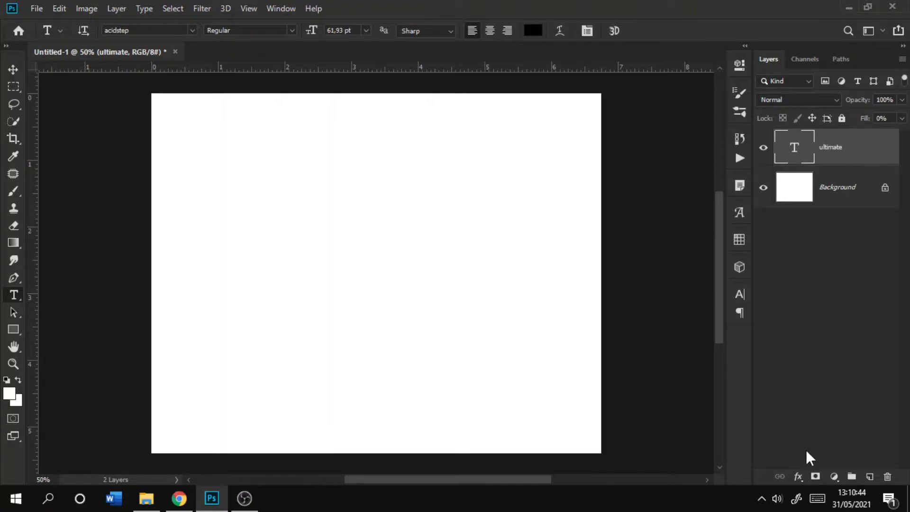
Step: Add a black outside Stroke layer style of 21 px at 100% opacity to the ultimate text layer
{"action": "left_click", "coordinate": [799, 476]}
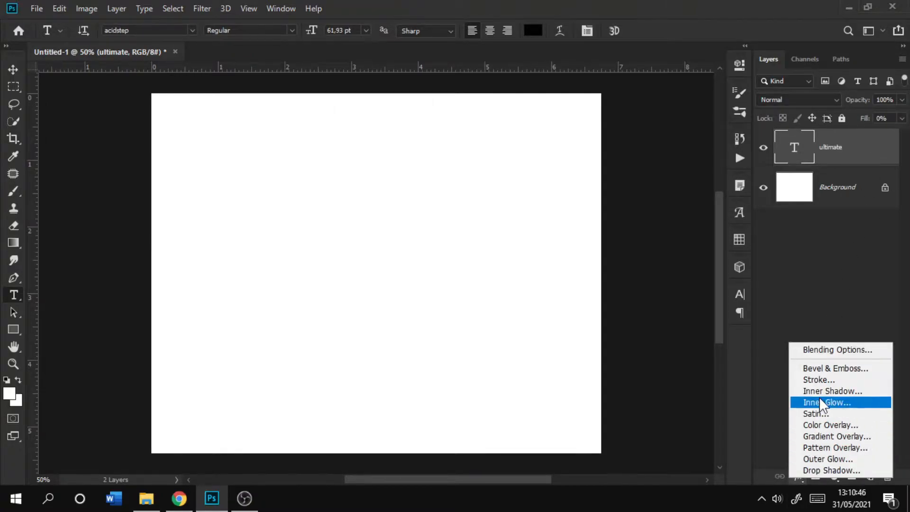
{"action": "left_click", "coordinate": [822, 382]}
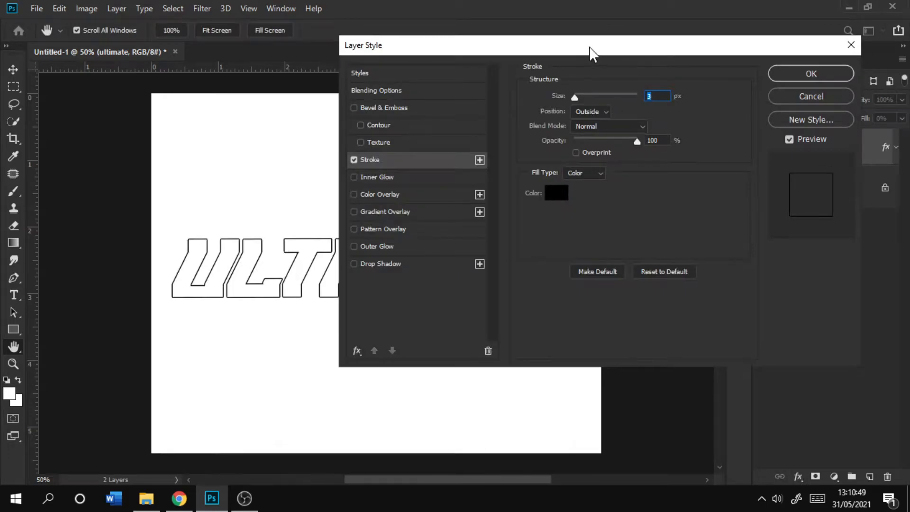
{"action": "left_click_drag", "start_coordinate": [590, 52], "coordinate": [727, 60]}
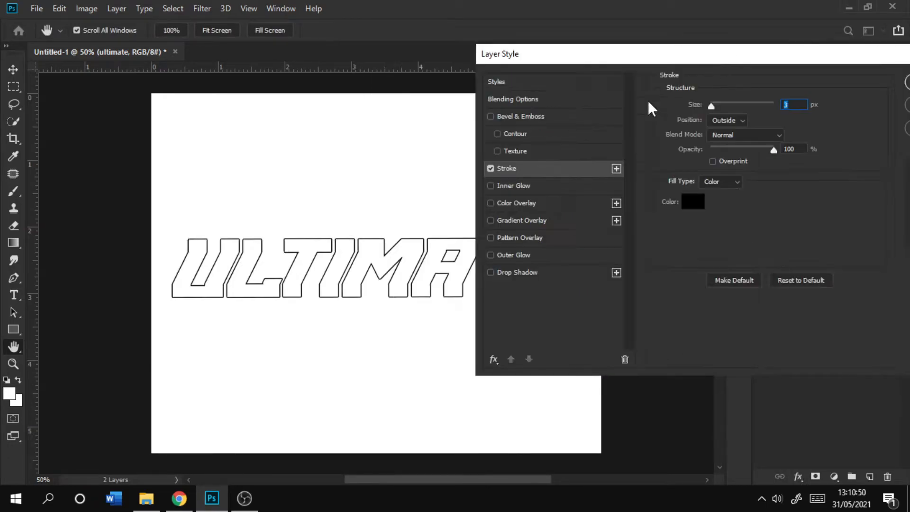
{"action": "left_click_drag", "start_coordinate": [419, 197], "coordinate": [297, 197]}
{"action": "key", "text": "ctrl+r"}
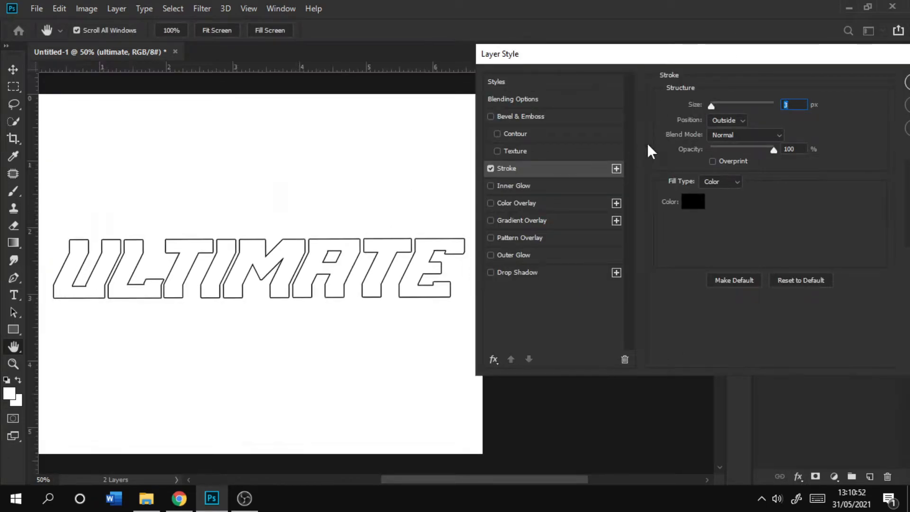
{"action": "left_click_drag", "start_coordinate": [711, 104], "coordinate": [721, 106]}
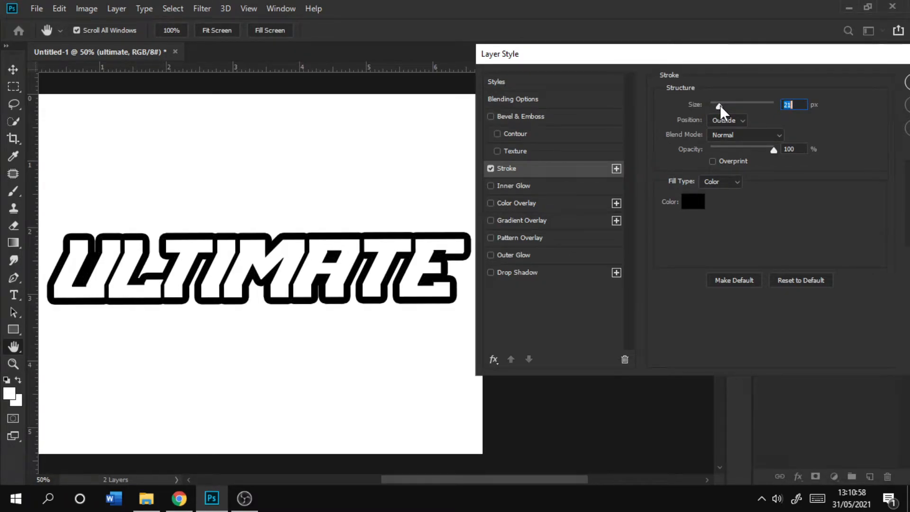
{"action": "left_click_drag", "start_coordinate": [231, 257], "coordinate": [284, 243]}
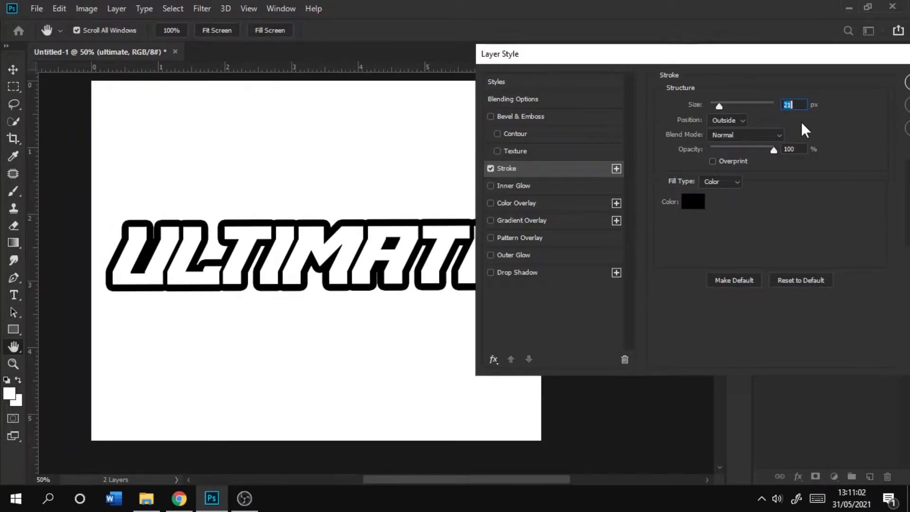
{"action": "left_click_drag", "start_coordinate": [784, 57], "coordinate": [575, 88]}
{"action": "left_click", "coordinate": [749, 107]}
{"action": "left_click_drag", "start_coordinate": [298, 214], "coordinate": [376, 222]}
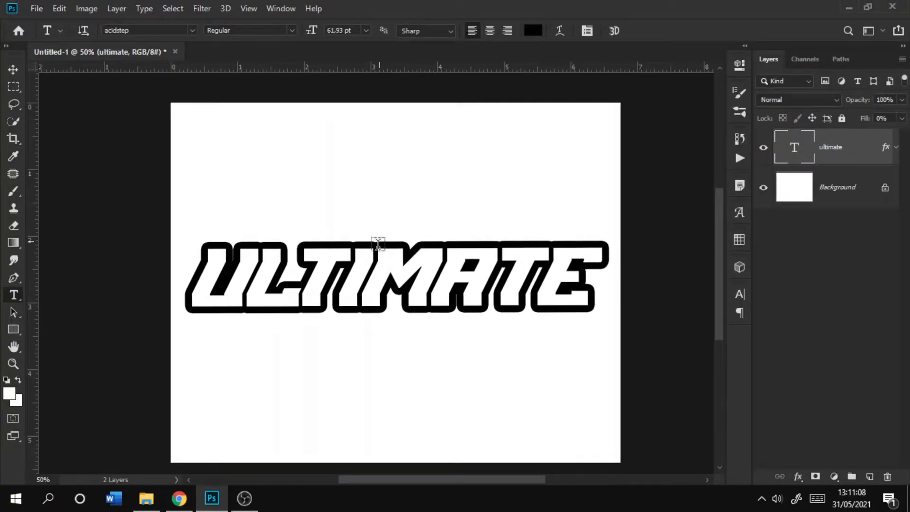
Step: Unlock the background layer and convert it together with the text layer into one smart object
{"action": "left_click", "coordinate": [885, 188]}
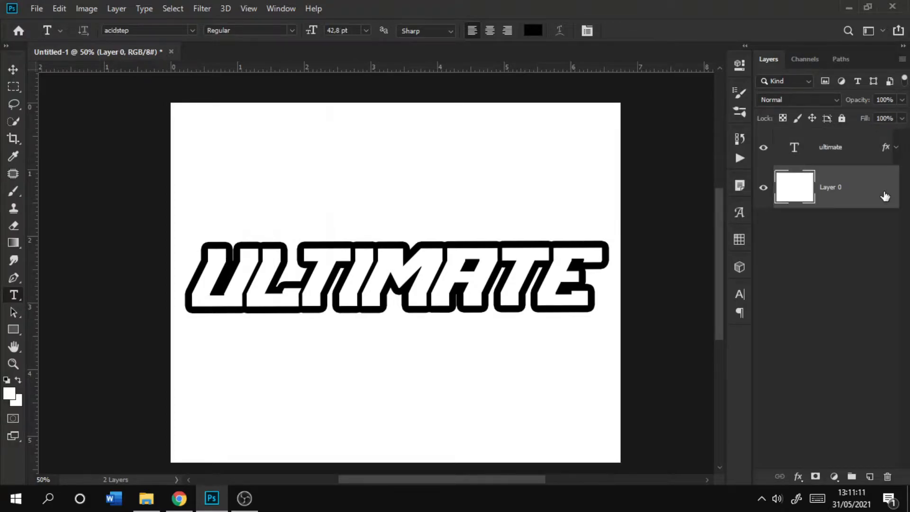
{"action": "left_click", "coordinate": [853, 151], "text": "shift"}
{"action": "right_click", "coordinate": [853, 155]}
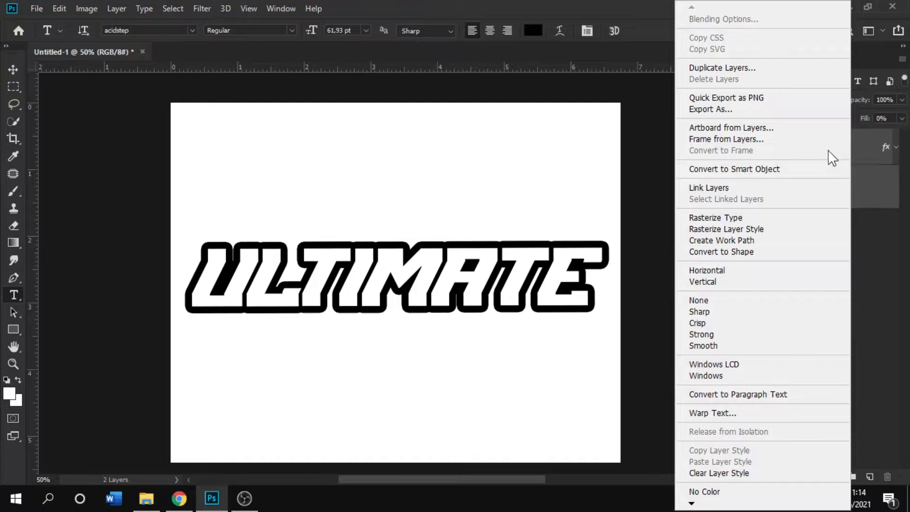
{"action": "left_click", "coordinate": [781, 171]}
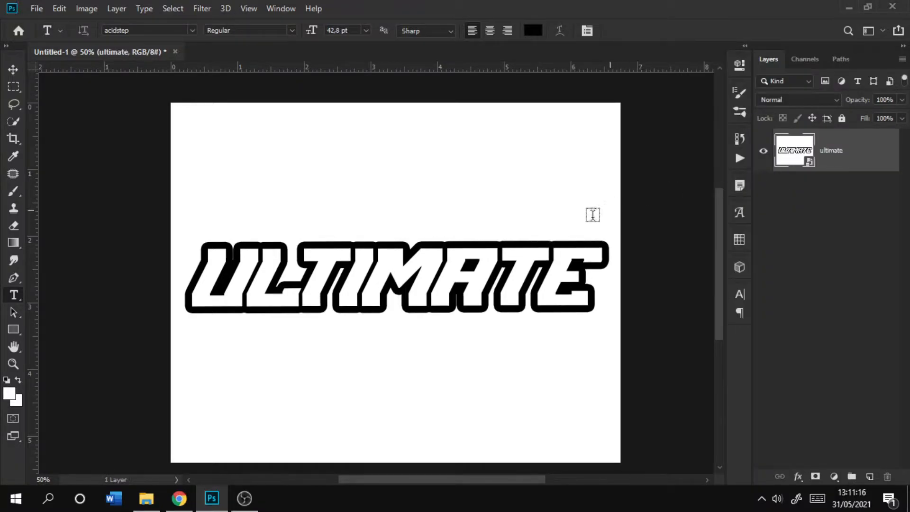
Step: Apply a Gaussian Blur with a radius of 8.4 pixels to the ultimate smart object
{"action": "scroll", "coordinate": [403, 214], "scroll_direction": "up", "scroll_amount": 1}
{"action": "scroll", "coordinate": [404, 215], "scroll_direction": "up", "scroll_amount": 1}
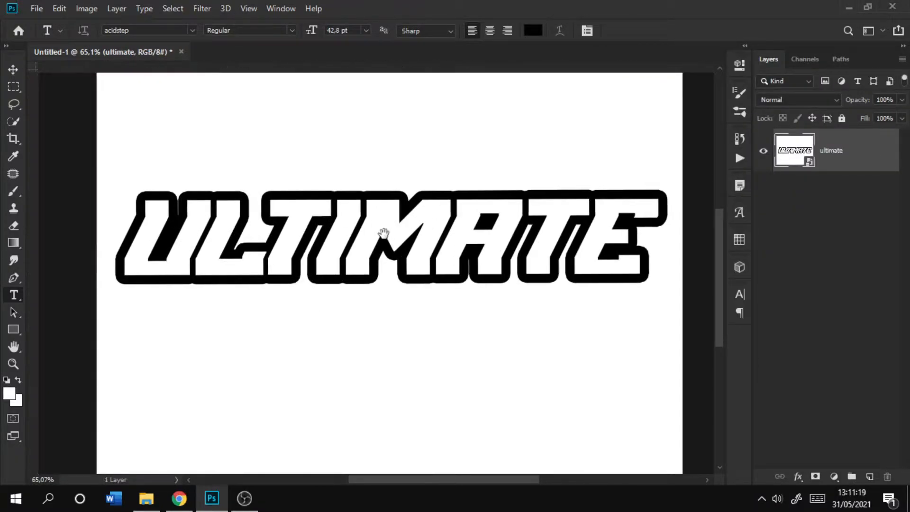
{"action": "scroll", "coordinate": [386, 230], "scroll_direction": "up", "scroll_amount": 1}
{"action": "left_click", "coordinate": [197, 10]}
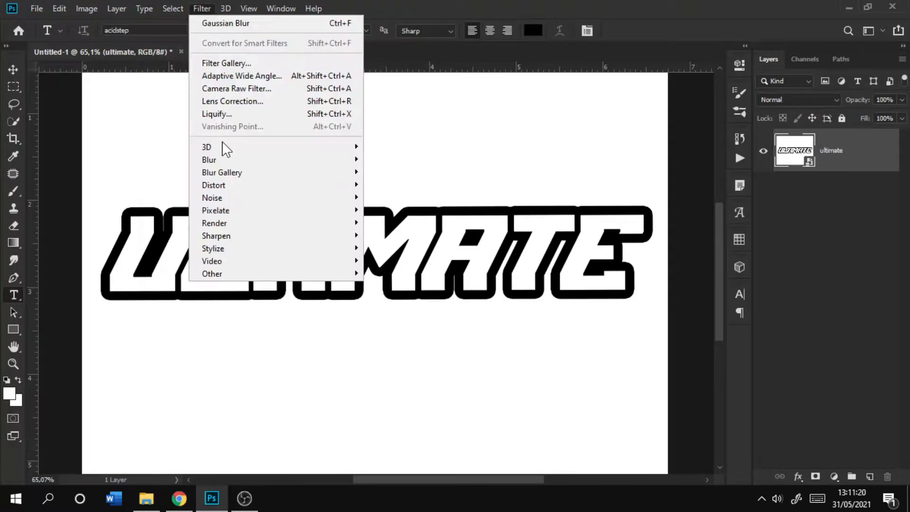
{"action": "mouse_move", "coordinate": [223, 155]}
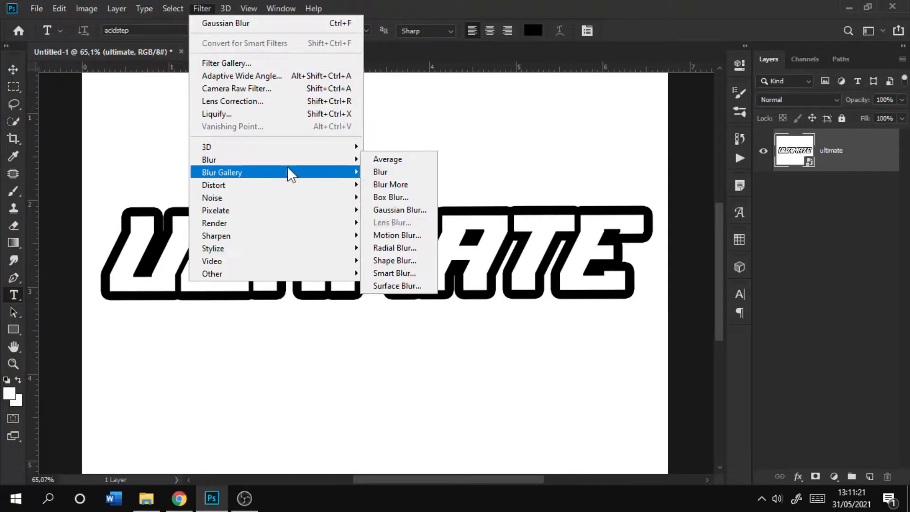
{"action": "left_click", "coordinate": [412, 214]}
{"action": "left_click_drag", "start_coordinate": [641, 298], "coordinate": [637, 299]}
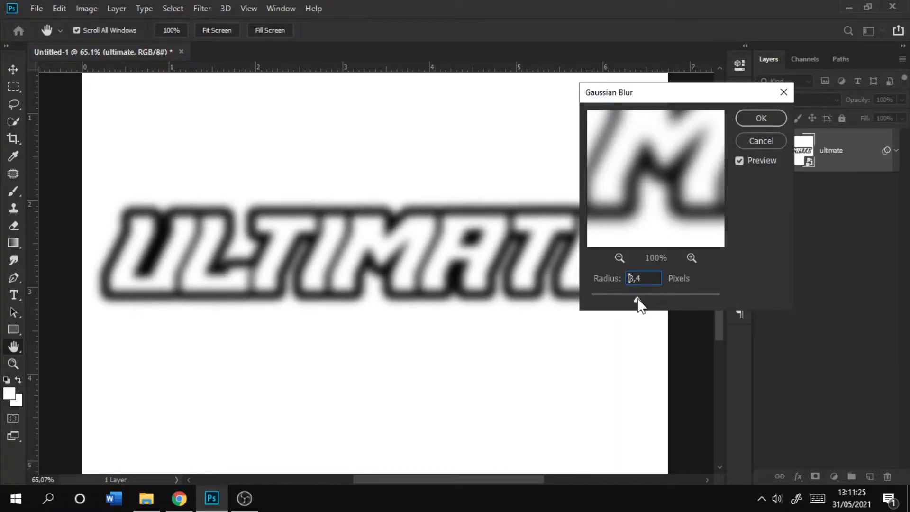
{"action": "left_click", "coordinate": [754, 117]}
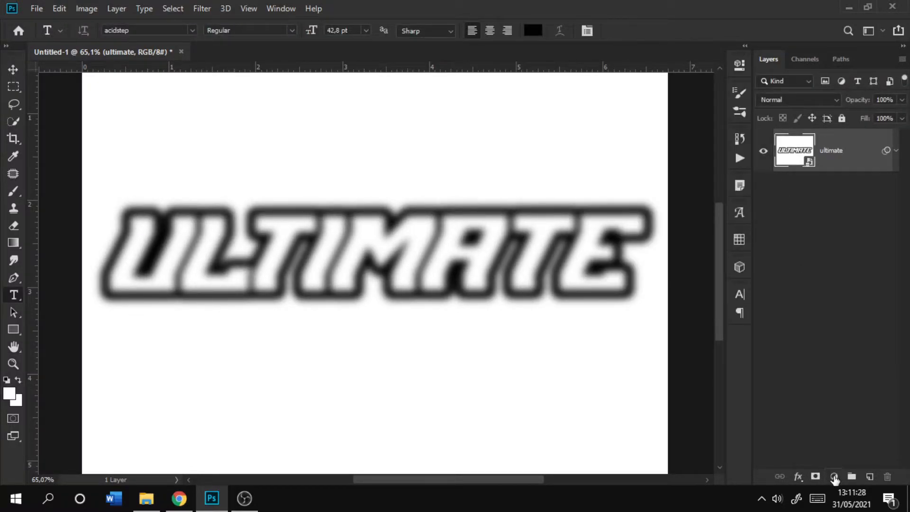
Step: Add a Threshold adjustment layer above the ultimate smart object with its threshold level set to 123
{"action": "left_click", "coordinate": [834, 477]}
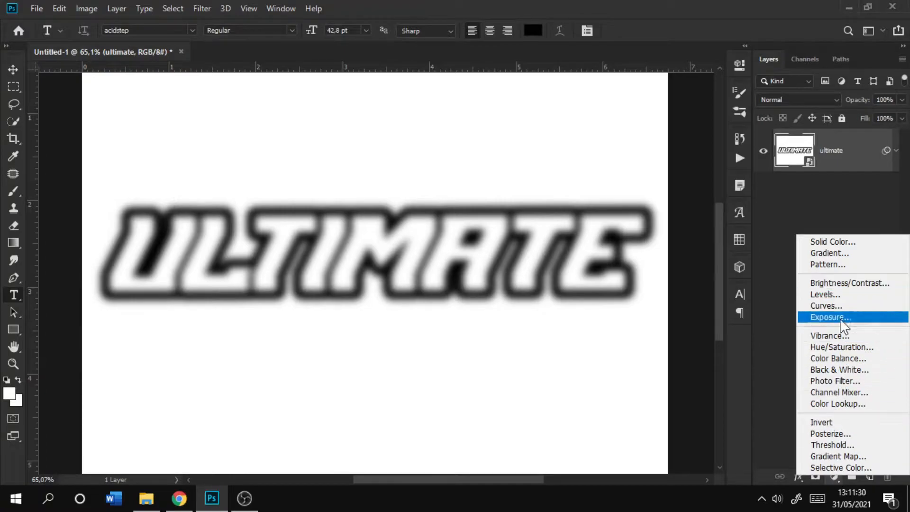
{"action": "left_click", "coordinate": [836, 443]}
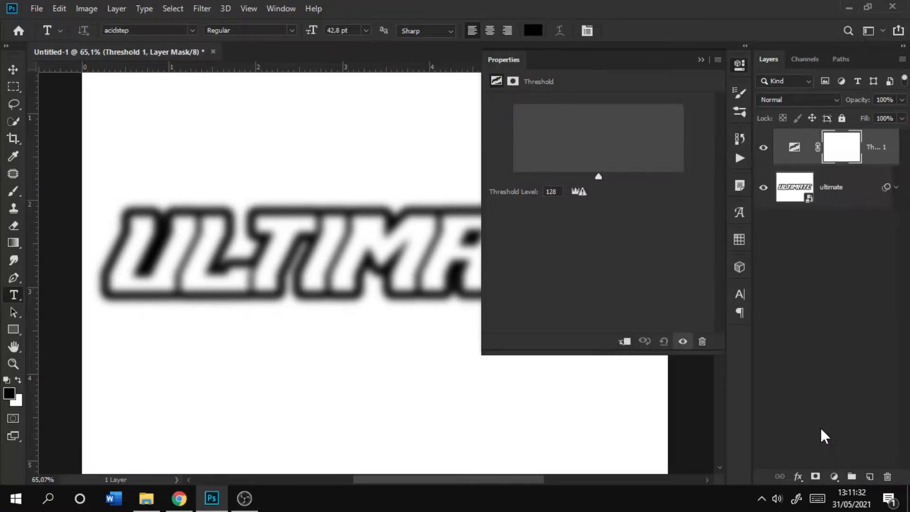
{"action": "left_click_drag", "start_coordinate": [285, 270], "coordinate": [228, 273]}
{"action": "mouse_move", "coordinate": [268, 250]}
{"action": "left_mouse_down"}
{"action": "mouse_move", "coordinate": [228, 251]}
{"action": "mouse_move", "coordinate": [265, 256]}
{"action": "left_mouse_up"}
{"action": "mouse_move", "coordinate": [598, 176]}
{"action": "left_mouse_down"}
{"action": "mouse_move", "coordinate": [561, 172]}
{"action": "mouse_move", "coordinate": [615, 172]}
{"action": "mouse_move", "coordinate": [595, 174]}
{"action": "left_mouse_up"}
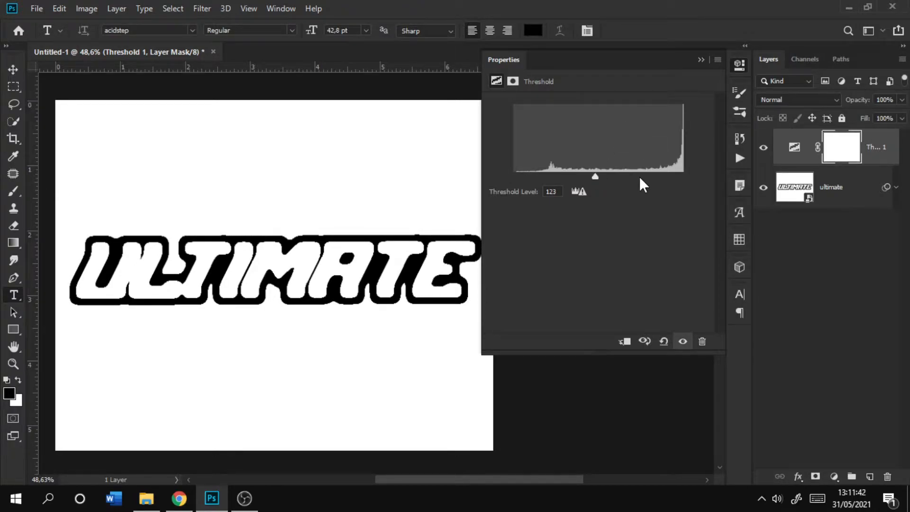
{"action": "left_click", "coordinate": [700, 59]}
Step: Reopen the Gaussian Blur smart filter on the ultimate layer and fine-tune its radius
{"action": "left_click", "coordinate": [895, 188]}
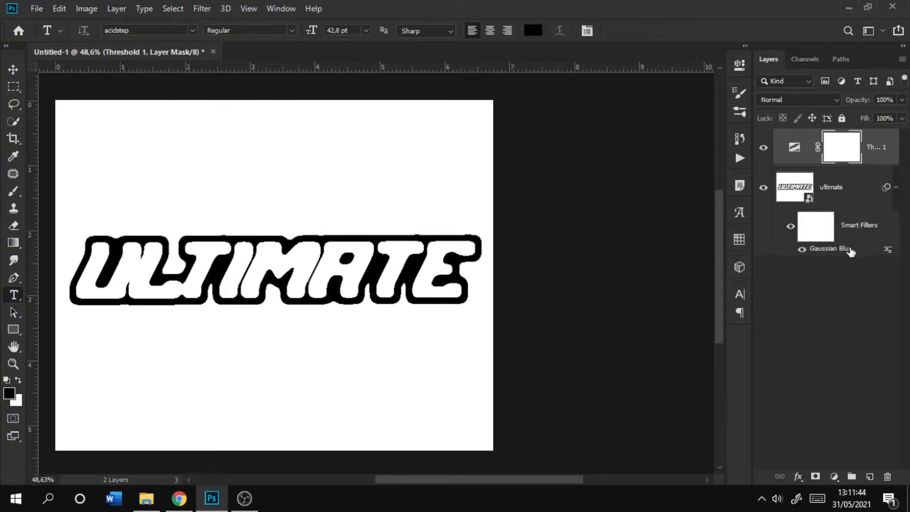
{"action": "left_click", "coordinate": [820, 250]}
{"action": "double_click", "coordinate": [823, 250]}
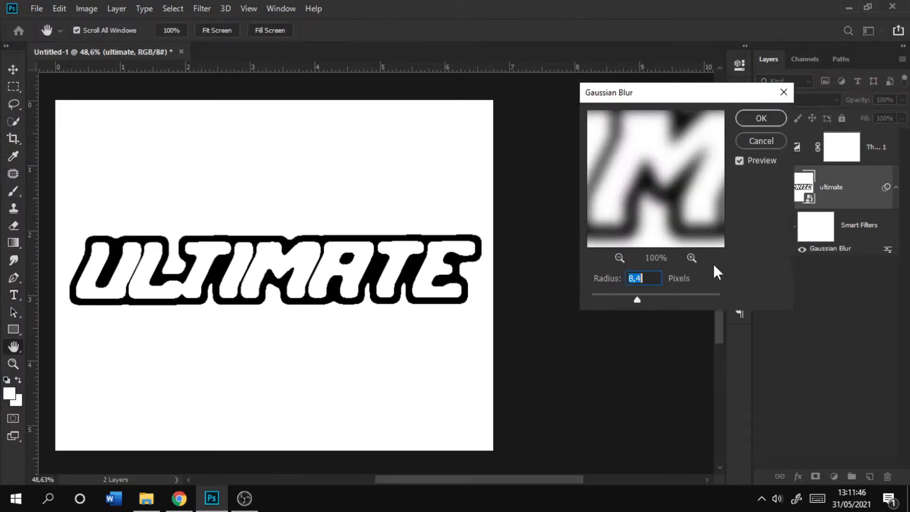
{"action": "left_click_drag", "start_coordinate": [644, 292], "coordinate": [636, 295]}
{"action": "left_click", "coordinate": [745, 118]}
Step: Apply a Ripple distortion filter to the ultimate smart object with an amount of 69% and Small size
{"action": "key", "text": "t"}
{"action": "scroll", "coordinate": [333, 208], "scroll_direction": "up", "scroll_amount": 3}
{"action": "left_click_drag", "start_coordinate": [304, 213], "coordinate": [121, 191]}
{"action": "scroll", "coordinate": [178, 184], "scroll_direction": "down", "scroll_amount": 2}
{"action": "left_click_drag", "start_coordinate": [179, 185], "coordinate": [305, 241]}
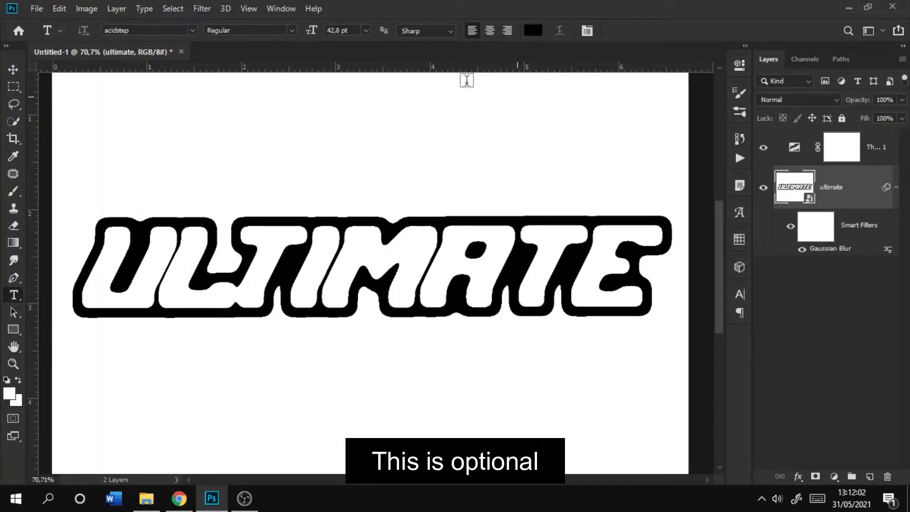
{"action": "left_click", "coordinate": [198, 8]}
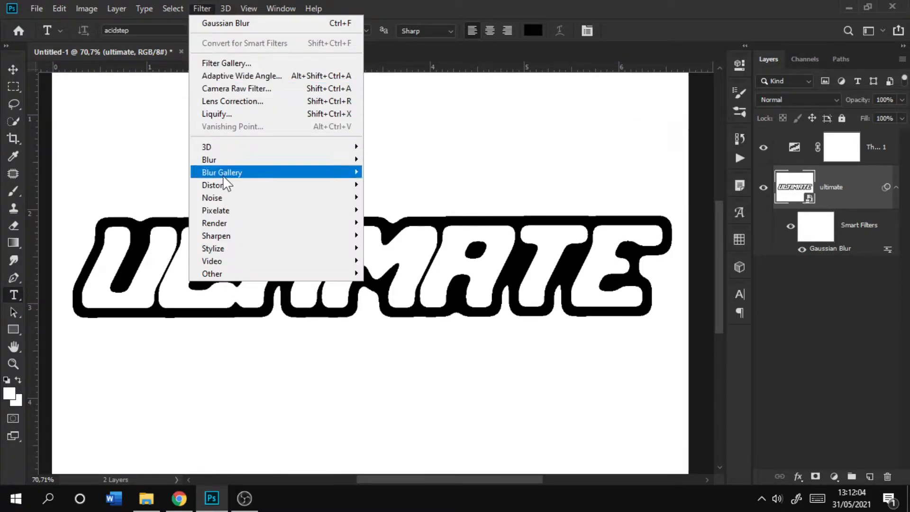
{"action": "mouse_move", "coordinate": [224, 189]}
{"action": "left_click", "coordinate": [387, 220]}
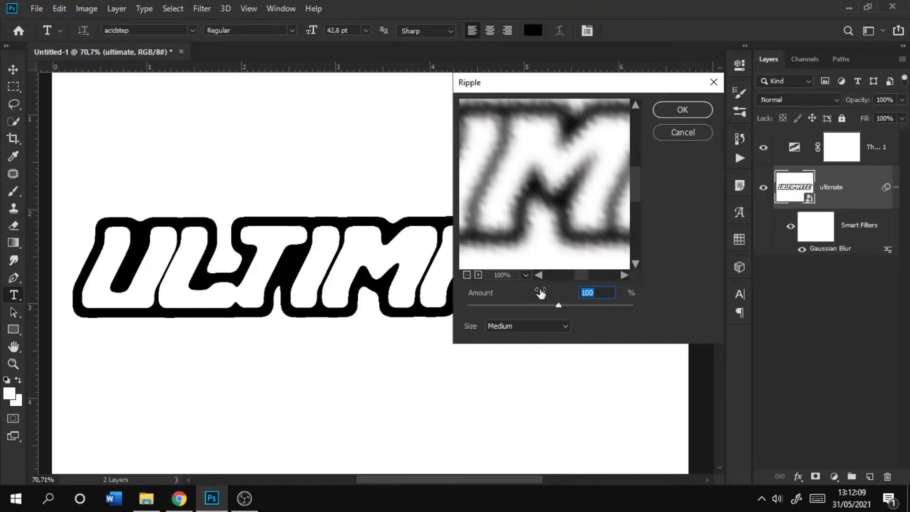
{"action": "left_click_drag", "start_coordinate": [554, 306], "coordinate": [551, 306]}
{"action": "left_click", "coordinate": [544, 326]}
{"action": "left_click", "coordinate": [537, 339]}
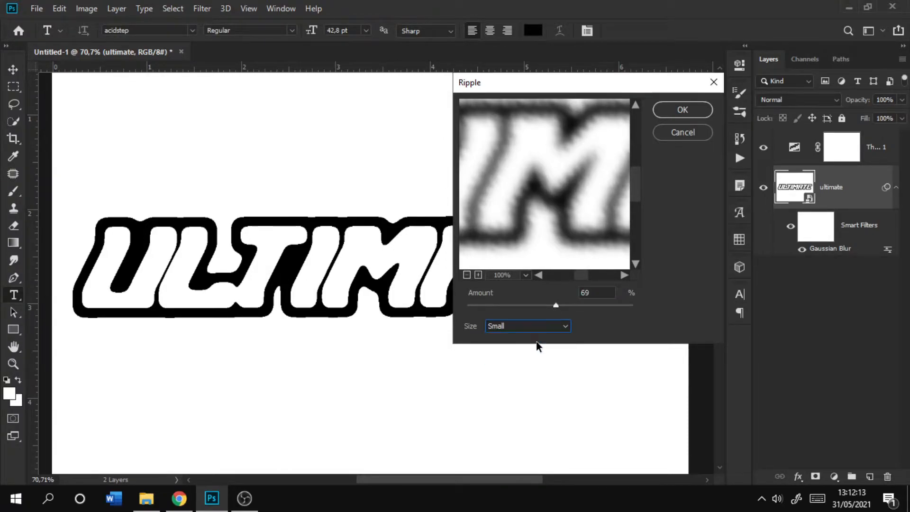
{"action": "left_click", "coordinate": [682, 110]}
Step: Apply an Add Noise filter to the ultimate smart object with a 6.78% amount, Gaussian distribution and Monochromatic enabled
{"action": "scroll", "coordinate": [157, 258], "scroll_direction": "up", "scroll_amount": 3}
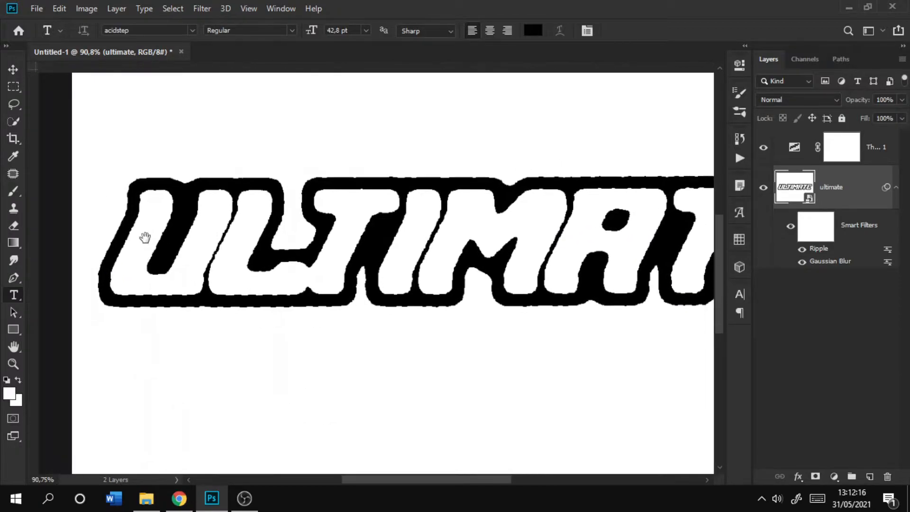
{"action": "scroll", "coordinate": [165, 238], "scroll_direction": "down", "scroll_amount": 3}
{"action": "key", "text": "ctrl+r"}
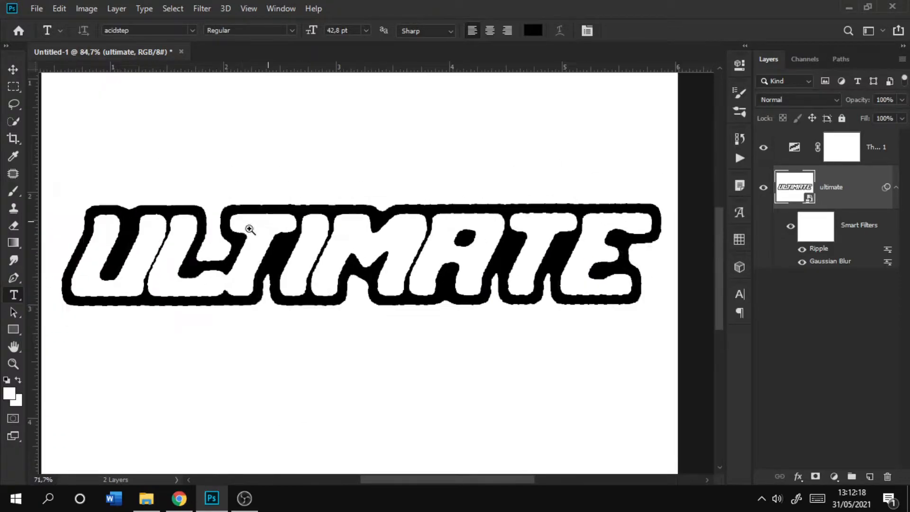
{"action": "scroll", "coordinate": [249, 230], "scroll_direction": "down", "scroll_amount": 2}
{"action": "left_click", "coordinate": [202, 8]}
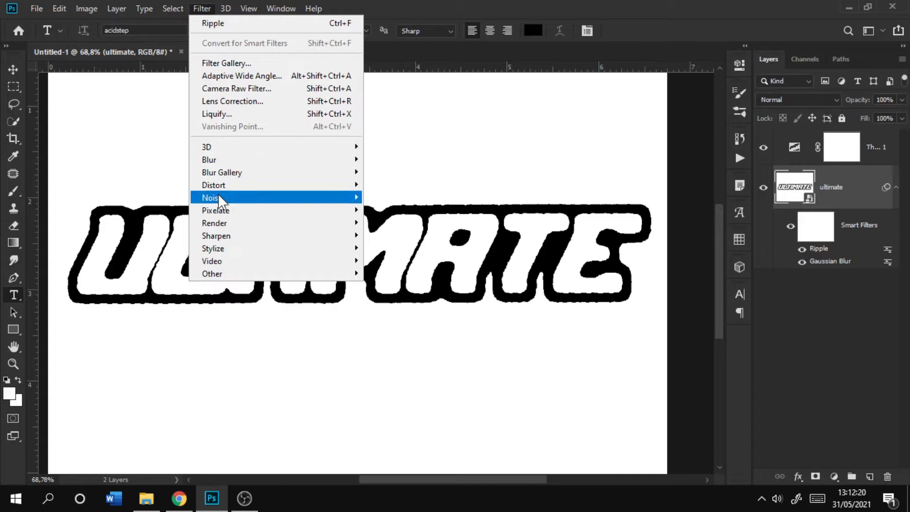
{"action": "mouse_move", "coordinate": [218, 196]}
{"action": "left_click", "coordinate": [396, 195]}
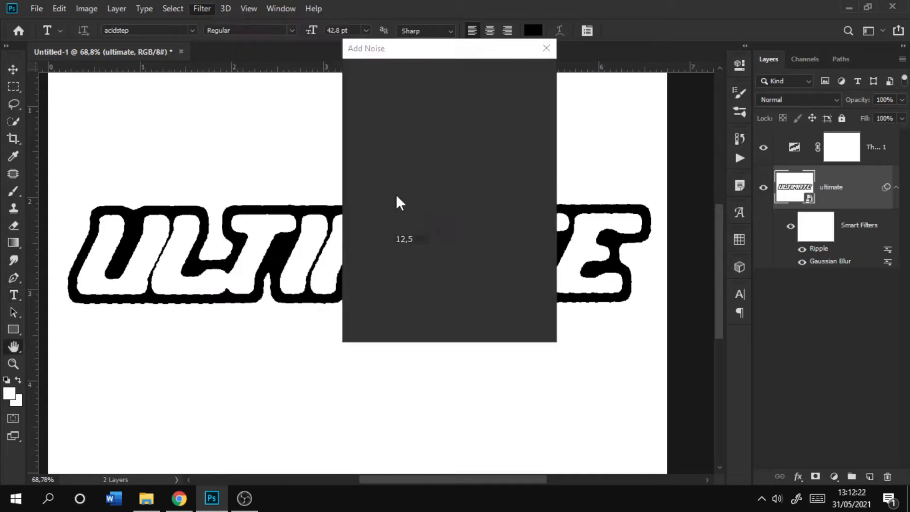
{"action": "left_click_drag", "start_coordinate": [491, 57], "coordinate": [679, 89]}
{"action": "left_click_drag", "start_coordinate": [558, 289], "coordinate": [550, 287]}
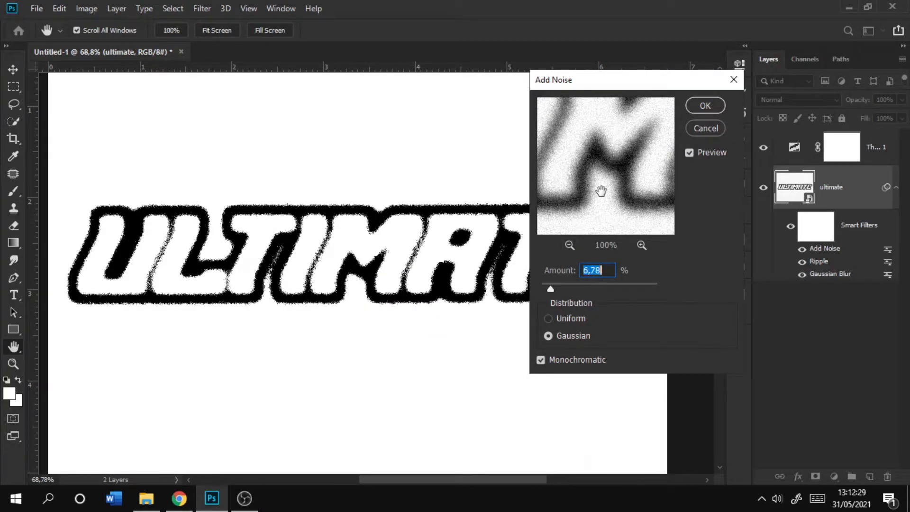
{"action": "left_click", "coordinate": [705, 106]}
Step: Inspect the grain on the letter edges and reduce the amount of the Add Noise smart filter
{"action": "scroll", "coordinate": [209, 248], "scroll_direction": "up", "scroll_amount": 4}
{"action": "left_click_drag", "start_coordinate": [209, 248], "coordinate": [176, 227]}
{"action": "left_click_drag", "start_coordinate": [451, 228], "coordinate": [188, 225]}
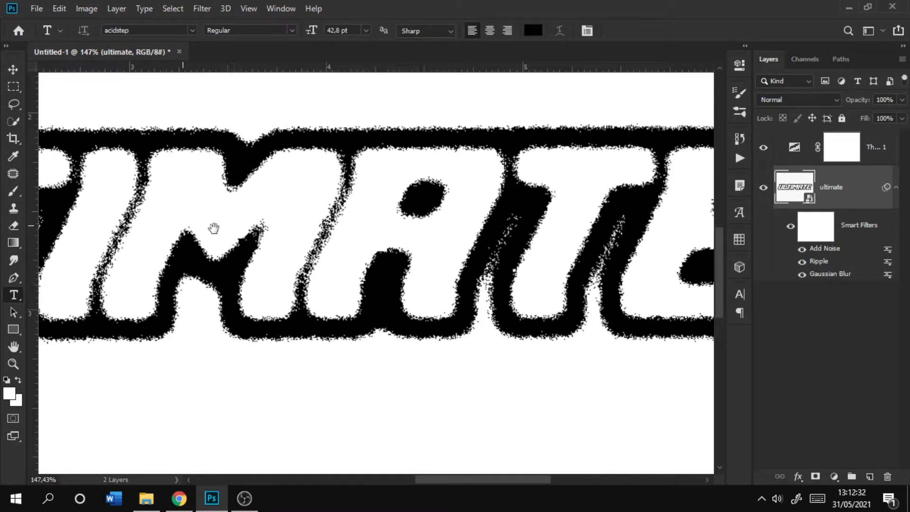
{"action": "scroll", "coordinate": [353, 228], "scroll_direction": "down", "scroll_amount": 2}
{"action": "scroll", "coordinate": [352, 228], "scroll_direction": "down", "scroll_amount": 3}
{"action": "scroll", "coordinate": [377, 251], "scroll_direction": "up", "scroll_amount": 4}
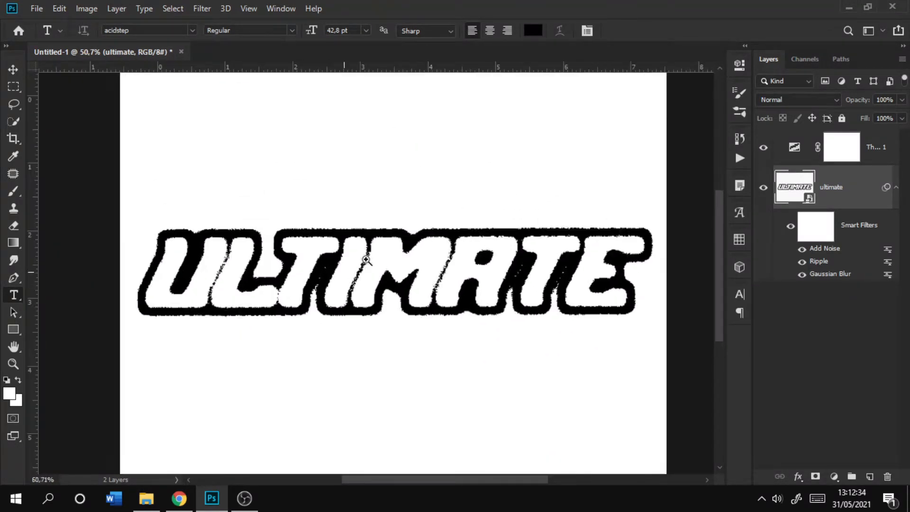
{"action": "double_click", "coordinate": [825, 248]}
{"action": "left_click_drag", "start_coordinate": [552, 291], "coordinate": [545, 289]}
{"action": "left_click", "coordinate": [705, 105]}
{"action": "key", "text": "t"}
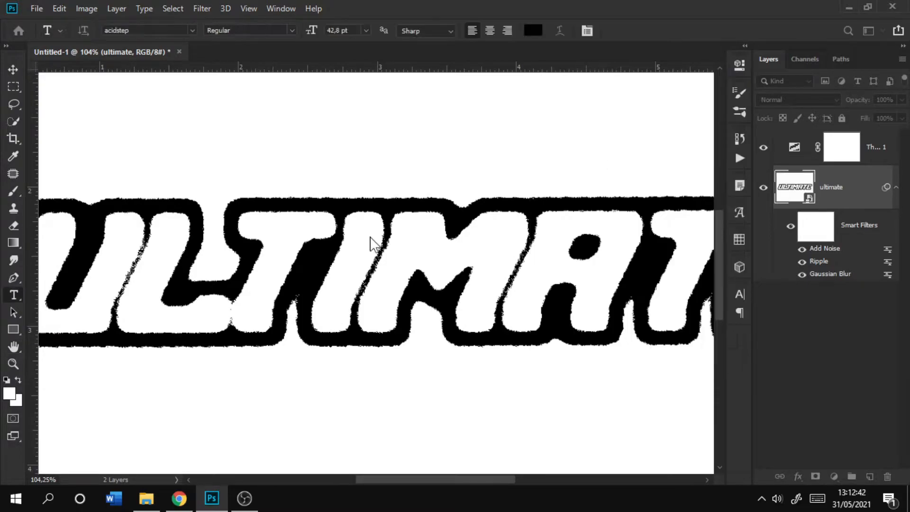
Step: Examine the roughened letter edges up close and review the Ripple smart filter's amount and size settings
{"action": "scroll", "coordinate": [416, 229], "scroll_direction": "left", "scroll_amount": 5}
{"action": "scroll", "coordinate": [337, 252], "scroll_direction": "up", "scroll_amount": 5}
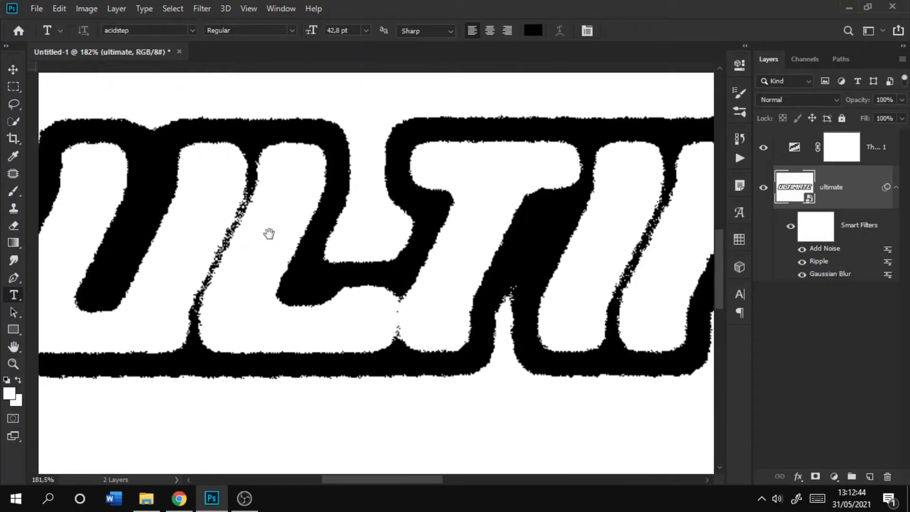
{"action": "scroll", "coordinate": [420, 230], "scroll_direction": "down", "scroll_amount": 8}
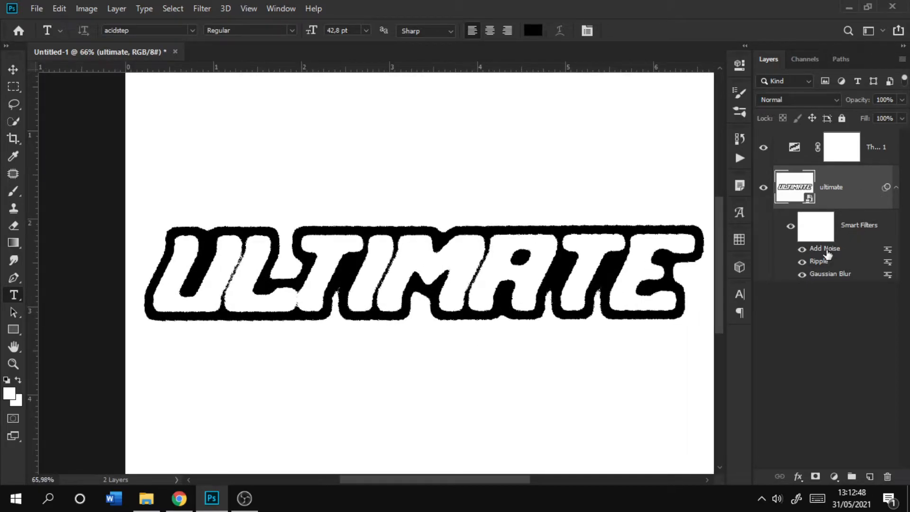
{"action": "double_click", "coordinate": [820, 263]}
{"action": "left_click", "coordinate": [491, 208]}
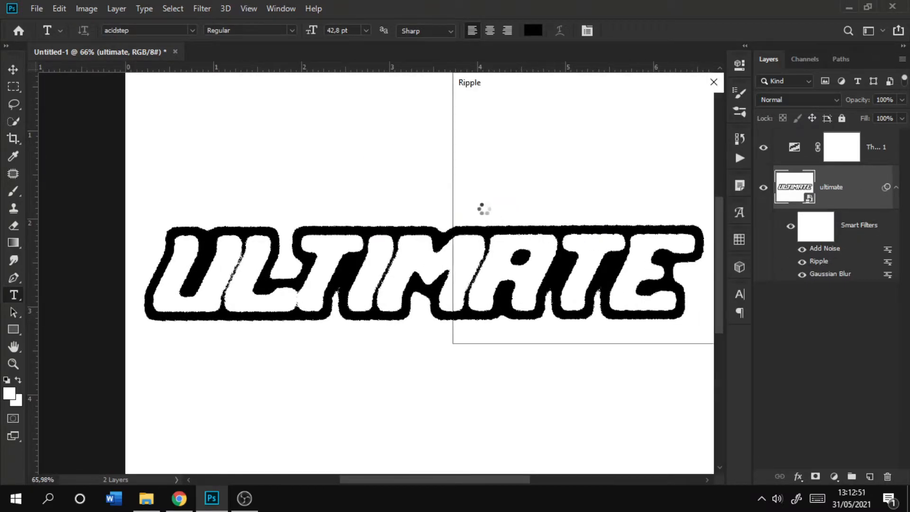
{"action": "left_click_drag", "start_coordinate": [584, 84], "coordinate": [669, 79]}
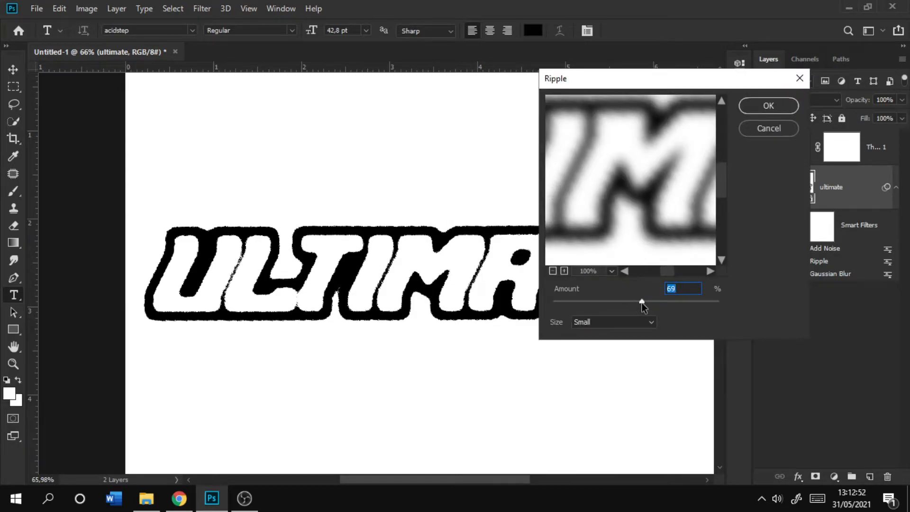
{"action": "left_click", "coordinate": [793, 107]}
Step: Merge the Threshold adjustment layer and the ultimate smart object into a single layer
{"action": "scroll", "coordinate": [436, 162], "scroll_direction": "up", "scroll_amount": 5}
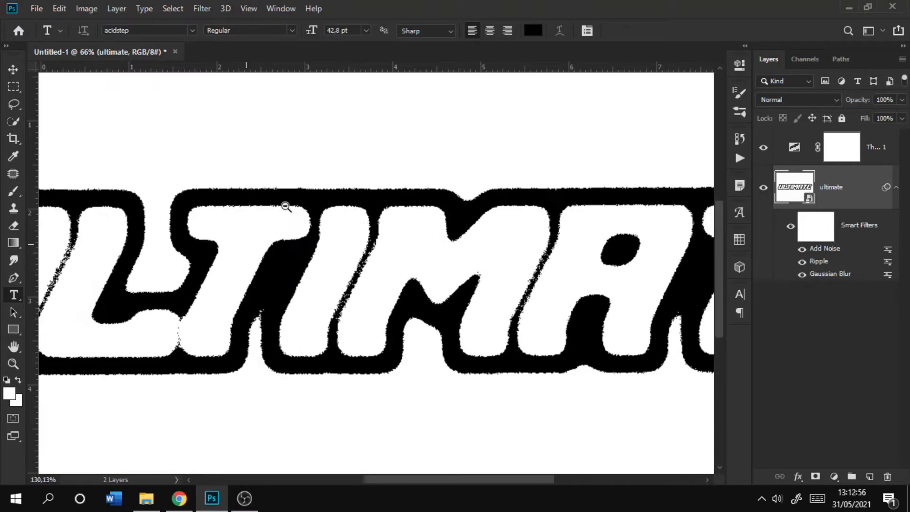
{"action": "scroll", "coordinate": [284, 207], "scroll_direction": "down", "scroll_amount": 2}
{"action": "scroll", "coordinate": [280, 244], "scroll_direction": "down", "scroll_amount": 1}
{"action": "key", "text": "ctrl+r"}
{"action": "scroll", "coordinate": [236, 253], "scroll_direction": "up", "scroll_amount": 3}
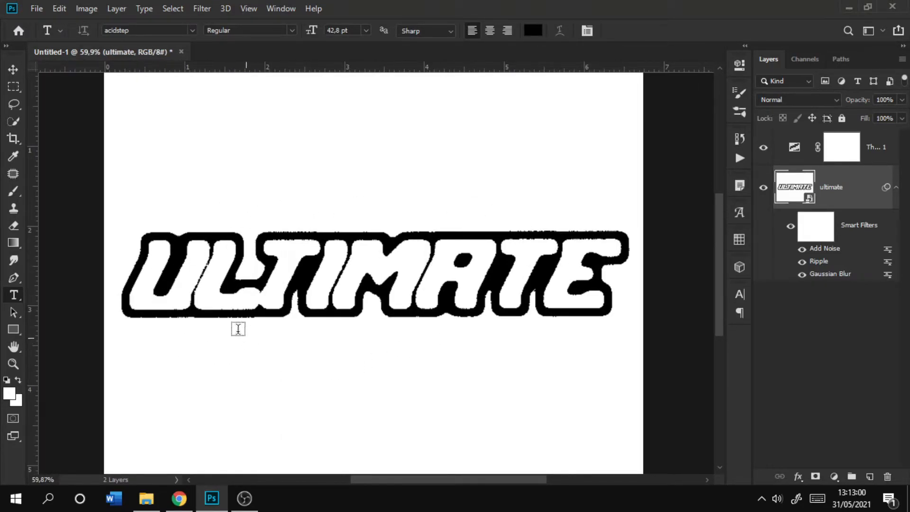
{"action": "left_click", "coordinate": [883, 151]}
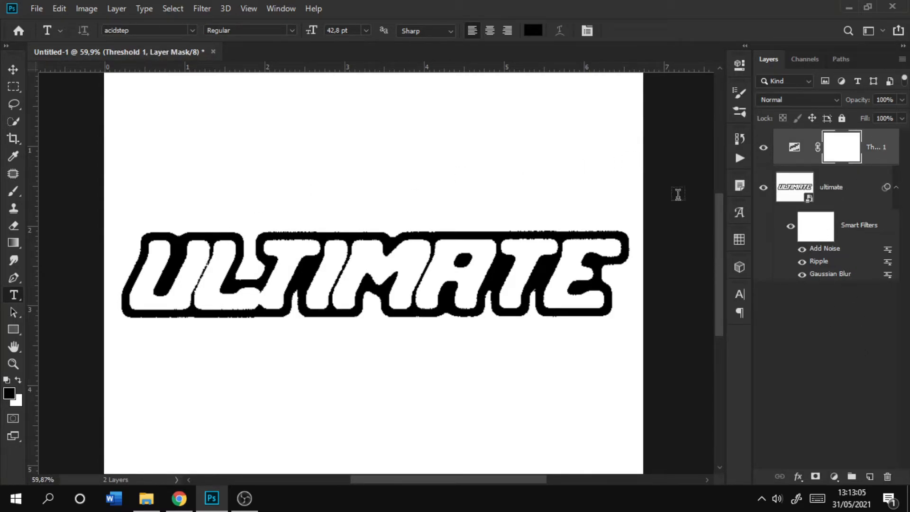
{"action": "left_click", "coordinate": [795, 148]}
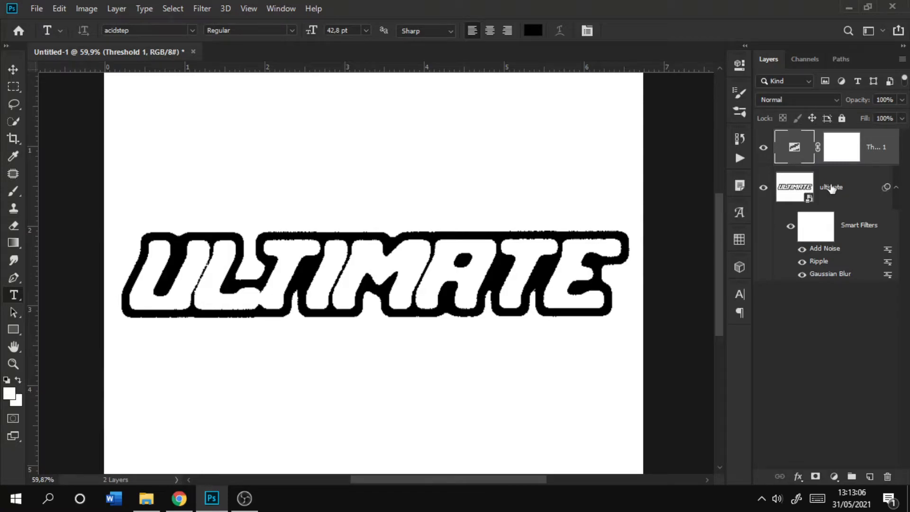
{"action": "left_click", "coordinate": [850, 189]}
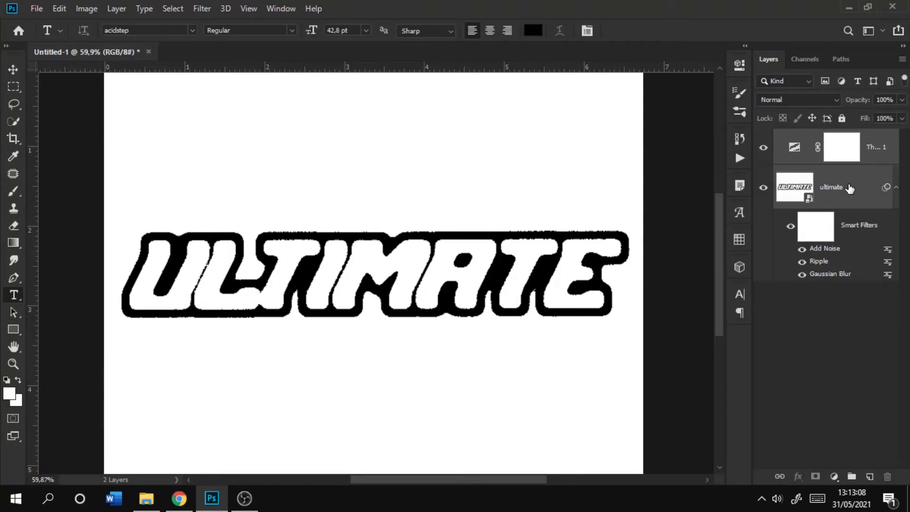
{"action": "key", "text": "ctrl+e"}
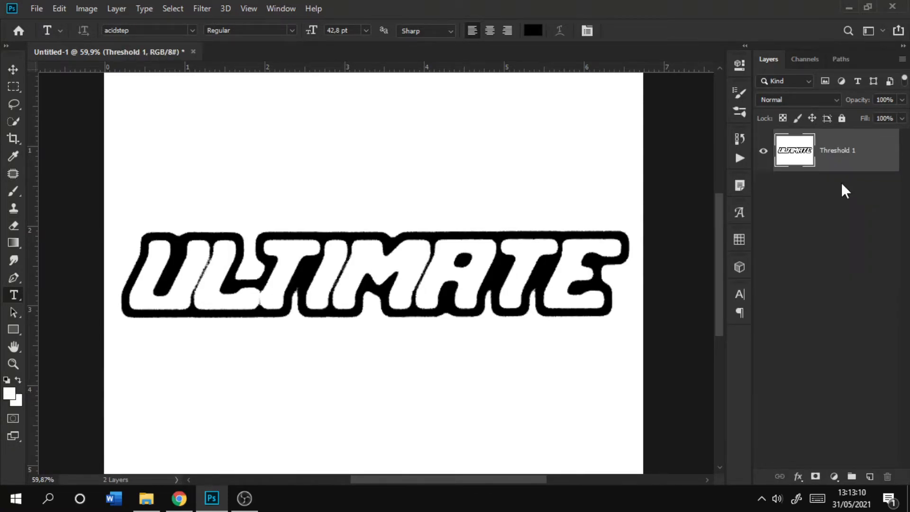
Step: Select the white areas of the merged layer using Color Range with fuzziness 0, delete them and clear the selection
{"action": "left_click", "coordinate": [187, 6]}
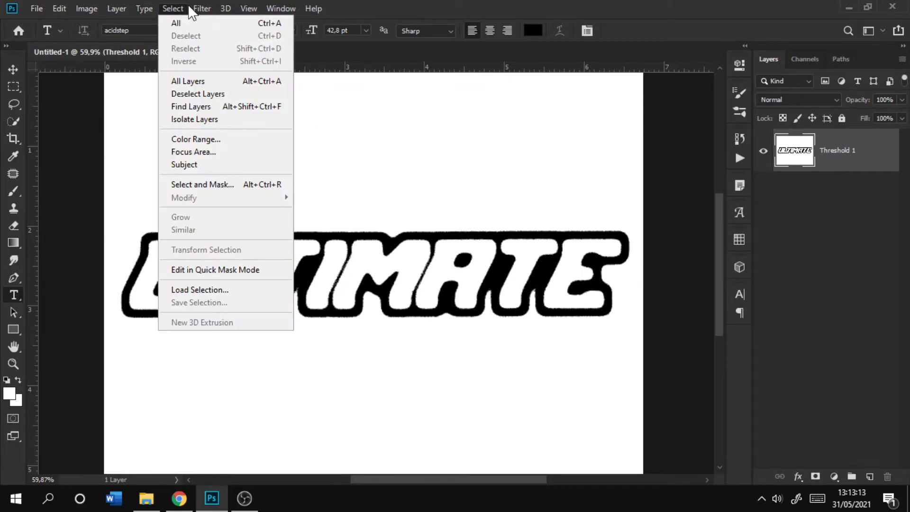
{"action": "left_click", "coordinate": [197, 139]}
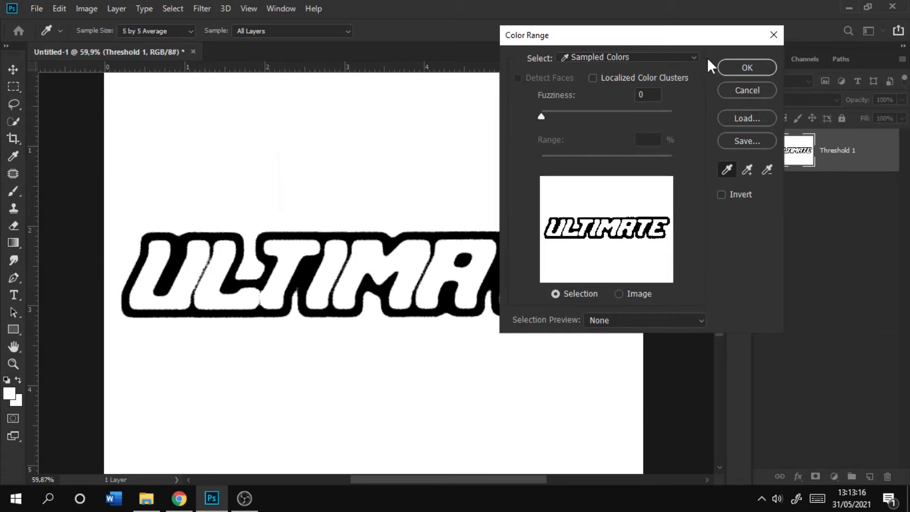
{"action": "left_click", "coordinate": [727, 71]}
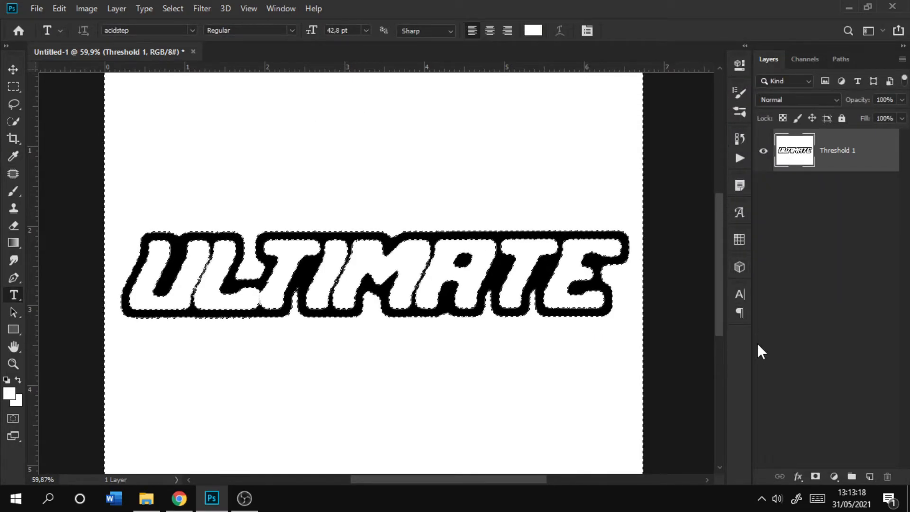
{"action": "key", "text": "Delete"}
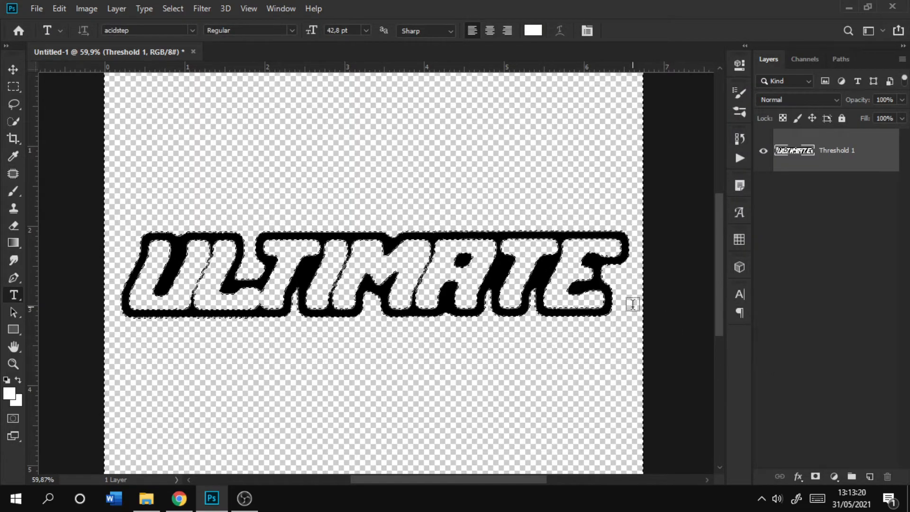
{"action": "key", "text": "ctrl+d"}
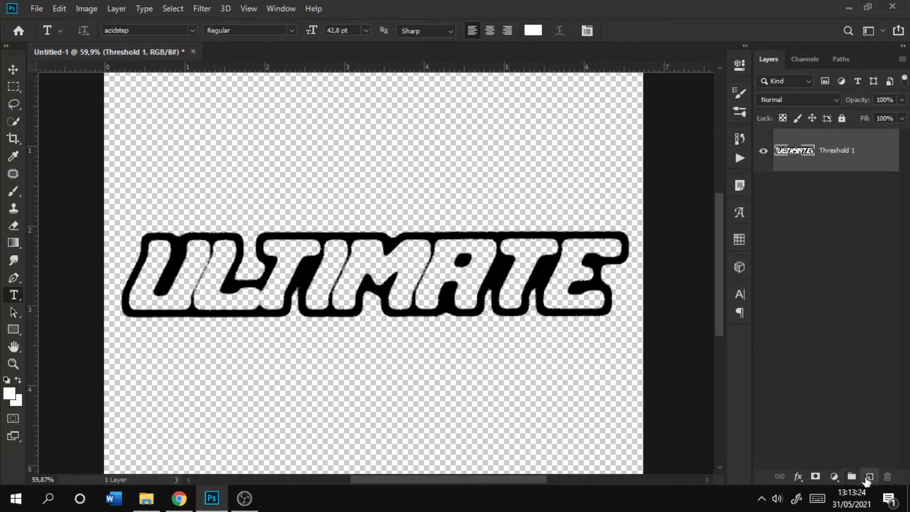
Step: Add a bright red Solid Color fill layer beneath the text outline layer, and reselect the outline layer
{"action": "left_click", "coordinate": [870, 477]}
{"action": "left_click", "coordinate": [835, 477]}
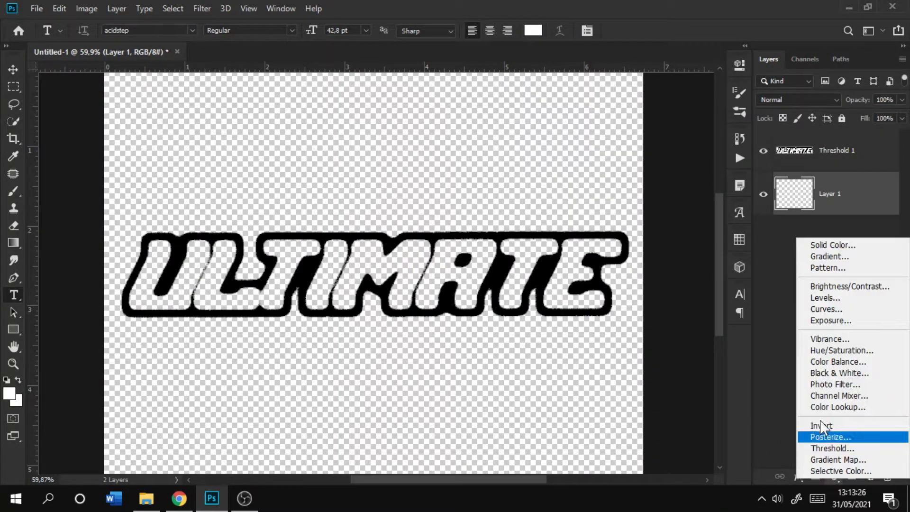
{"action": "left_click", "coordinate": [818, 245]}
{"action": "mouse_move", "coordinate": [607, 170]}
{"action": "left_mouse_down"}
{"action": "mouse_move", "coordinate": [608, 151]}
{"action": "mouse_move", "coordinate": [662, 164]}
{"action": "mouse_move", "coordinate": [682, 158]}
{"action": "left_mouse_up"}
{"action": "left_click", "coordinate": [840, 145]}
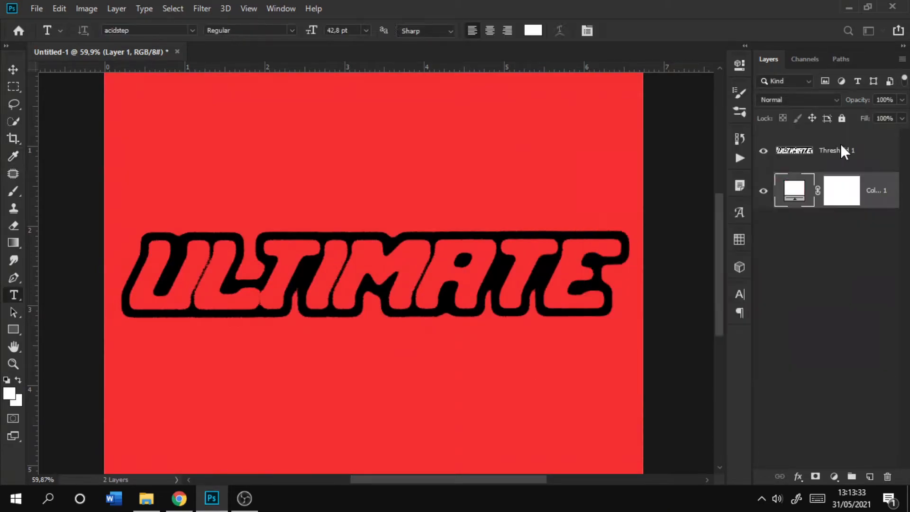
{"action": "left_click", "coordinate": [833, 153]}
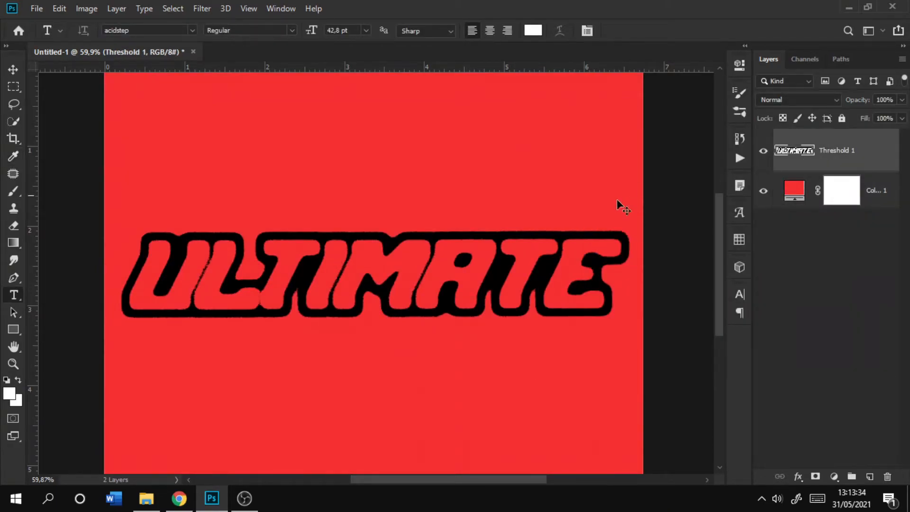
Step: Invert the ULTIMATE outline layer's colour and move the outline slightly higher over the red background
{"action": "key", "text": "ctrl+i"}
{"action": "scroll", "coordinate": [374, 278], "scroll_direction": "down", "scroll_amount": 1}
{"action": "left_click_drag", "start_coordinate": [374, 278], "coordinate": [394, 262]}
{"action": "key", "text": "v"}
{"action": "left_click", "coordinate": [382, 216]}
{"action": "left_click_drag", "start_coordinate": [383, 227], "coordinate": [379, 188]}
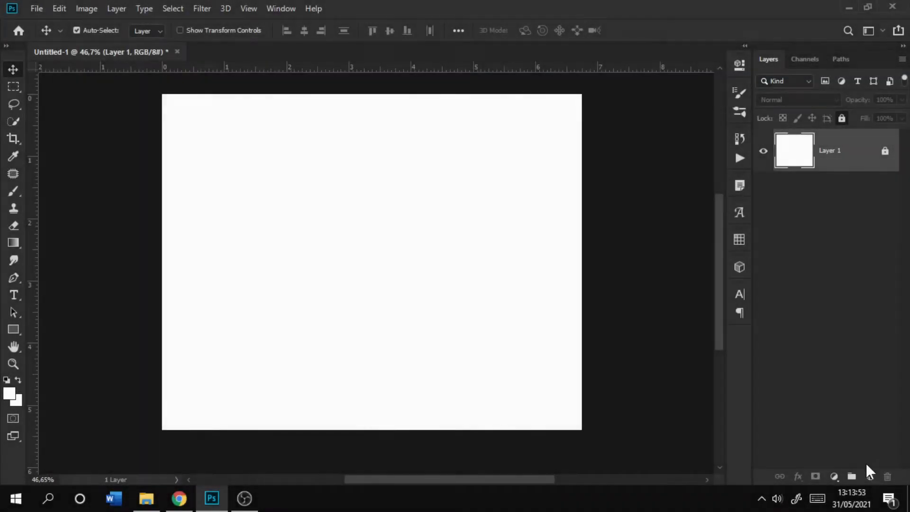
{"action": "left_click", "coordinate": [870, 476]}
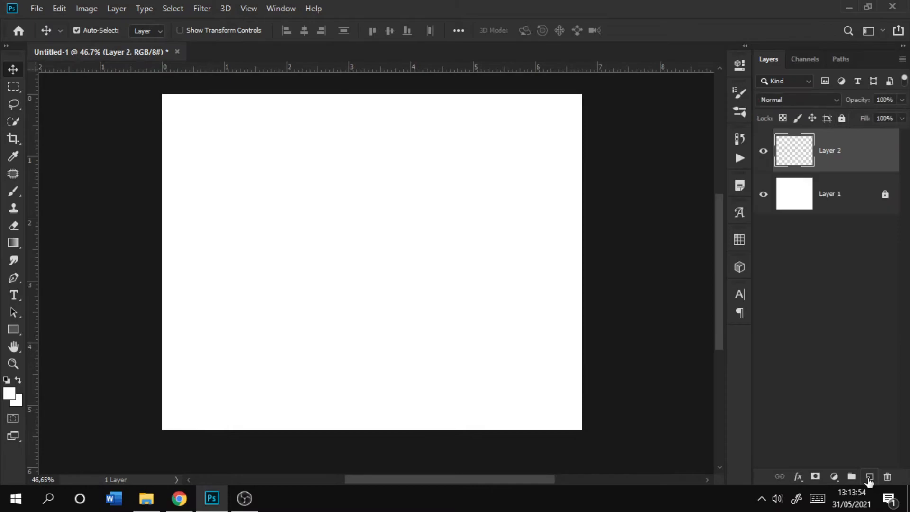
{"action": "left_click_drag", "start_coordinate": [326, 239], "coordinate": [321, 251]}
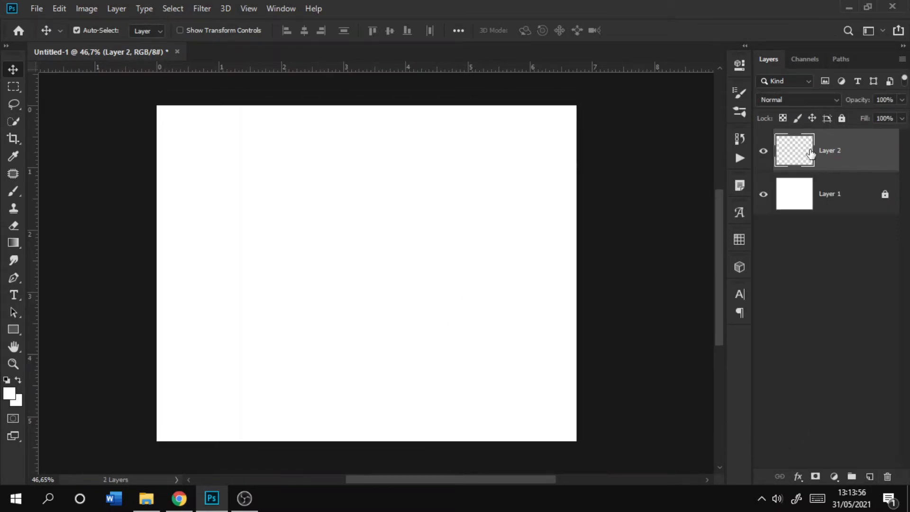
{"action": "key", "text": "Delete"}
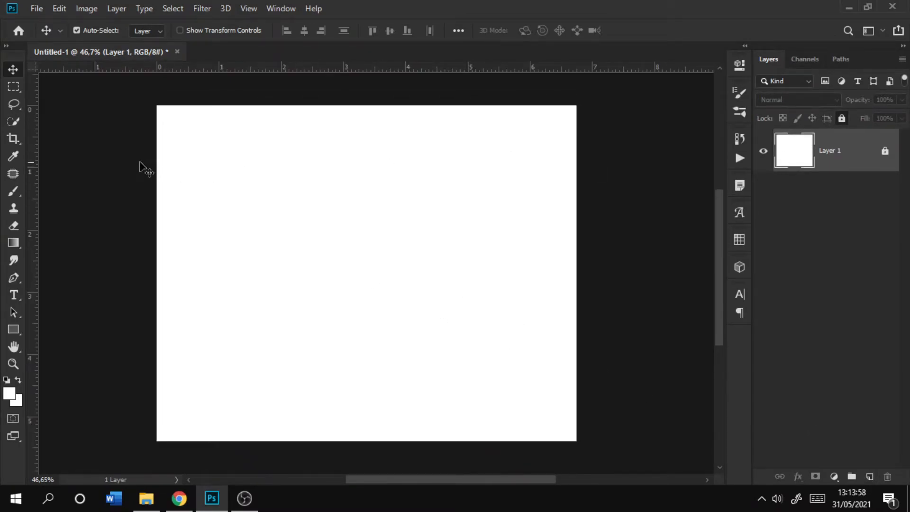
Step: Start a horizontal text layer on the blank white canvas and set its text colour to black, 000000
{"action": "left_click", "coordinate": [11, 296]}
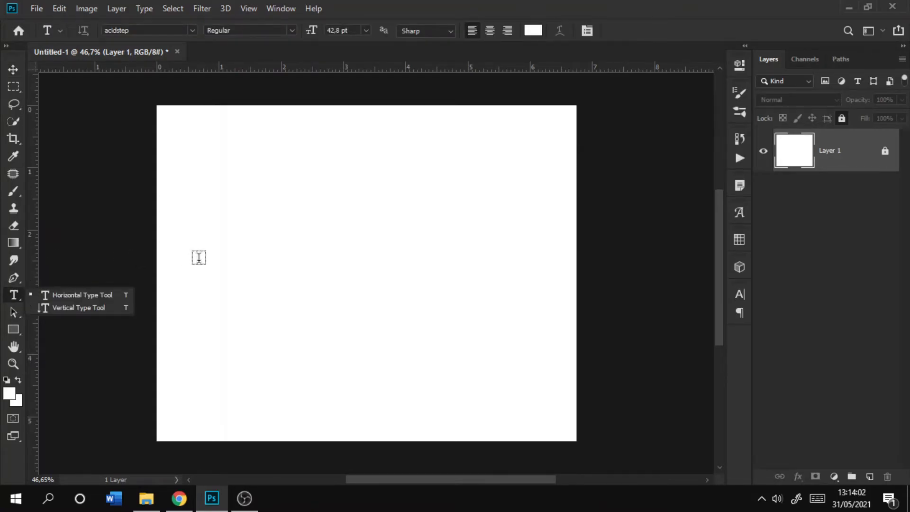
{"action": "left_click", "coordinate": [214, 257]}
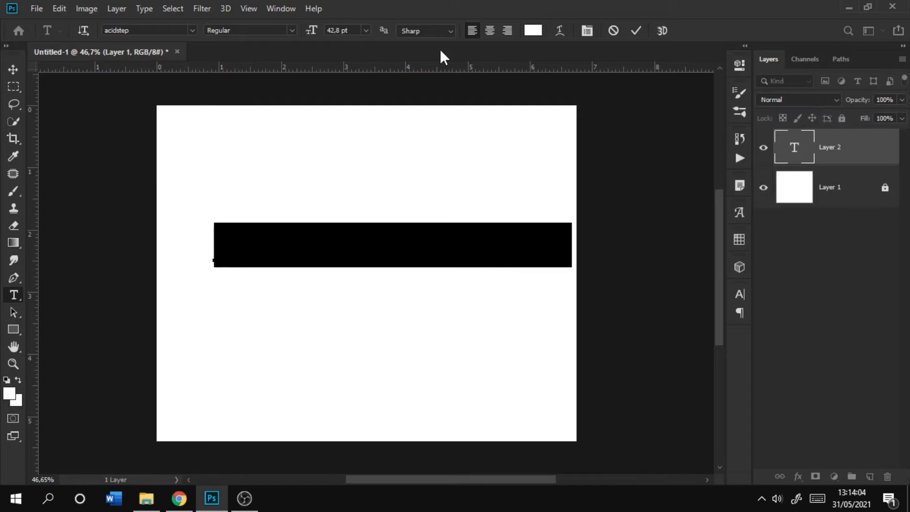
{"action": "left_click", "coordinate": [533, 30]}
{"action": "left_click_drag", "start_coordinate": [573, 164], "coordinate": [500, 355]}
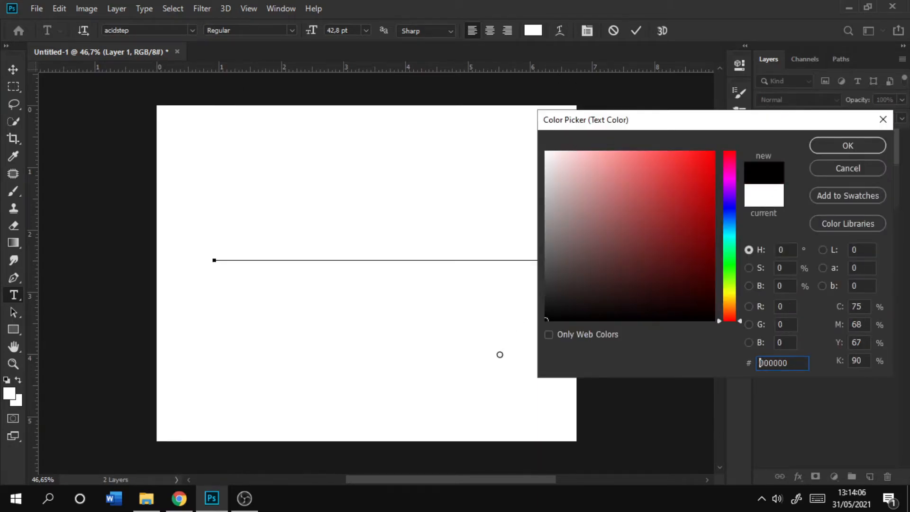
{"action": "left_click", "coordinate": [825, 147]}
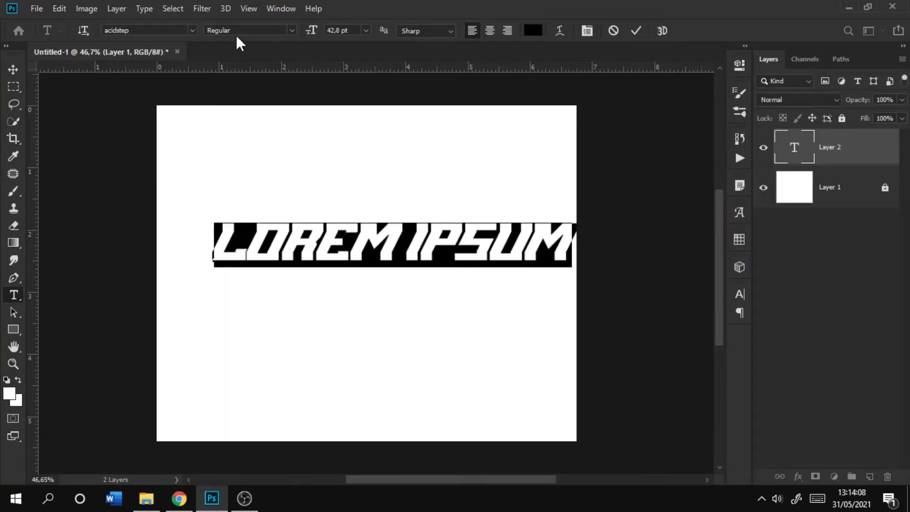
Step: Set the placeholder text's font to AURORA Regular at 89,8 pt and shift it slightly toward the canvas's left edge
{"action": "left_click", "coordinate": [173, 31]}
{"action": "type", "text": "AURORA"}
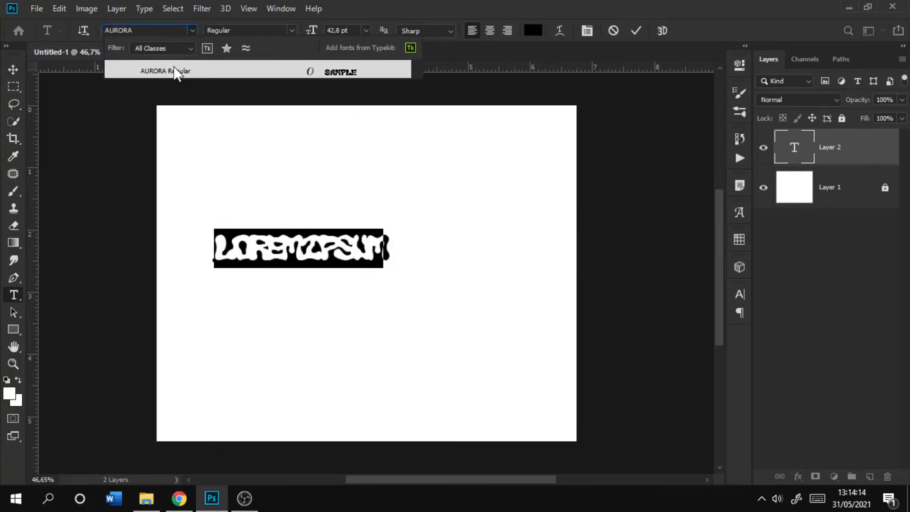
{"action": "left_click", "coordinate": [175, 71]}
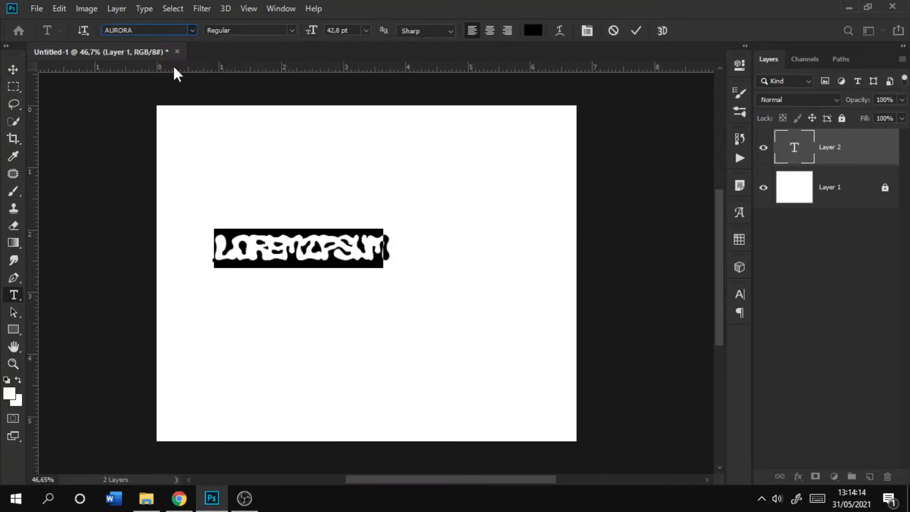
{"action": "left_click_drag", "start_coordinate": [311, 29], "coordinate": [336, 30]}
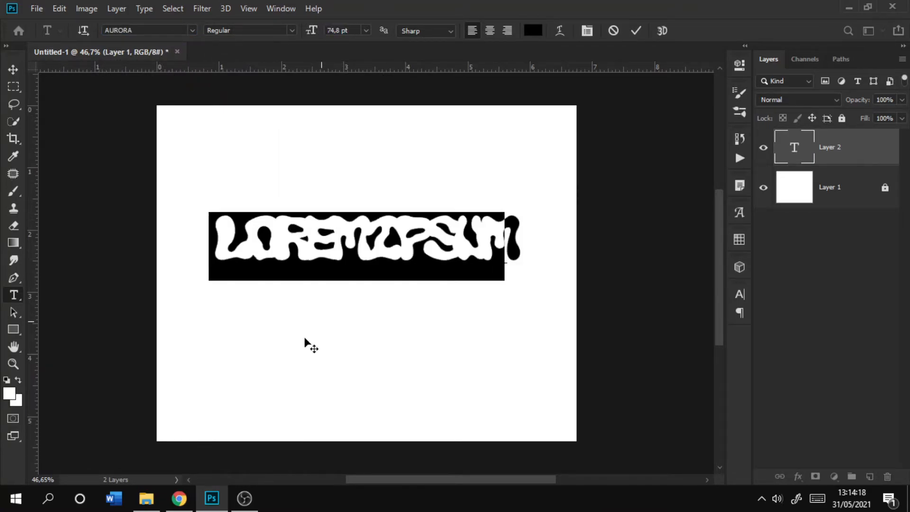
{"action": "left_click_drag", "start_coordinate": [305, 342], "coordinate": [286, 359]}
{"action": "left_click_drag", "start_coordinate": [310, 30], "coordinate": [315, 32]}
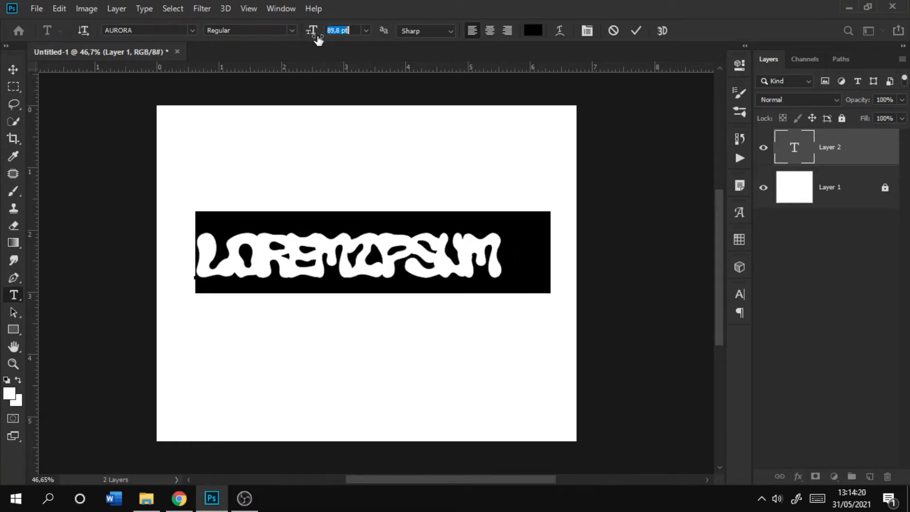
{"action": "left_click_drag", "start_coordinate": [378, 340], "coordinate": [380, 350]}
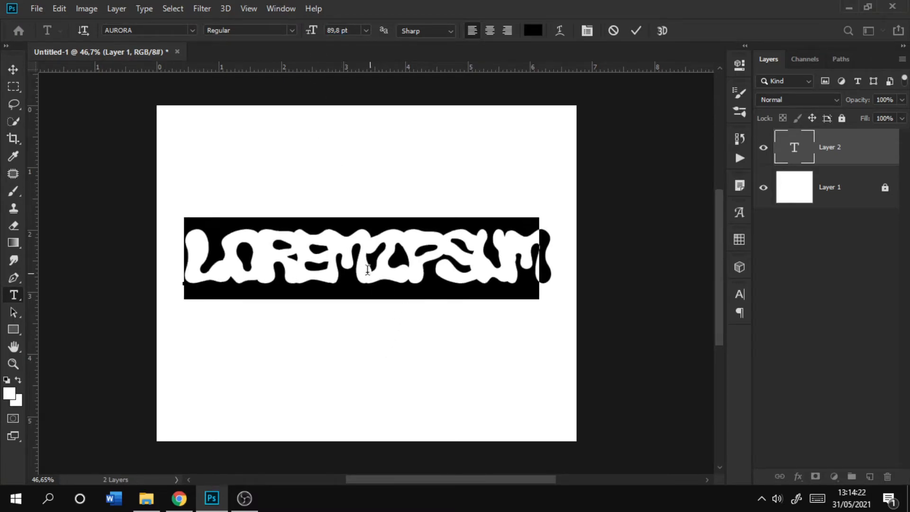
Step: Widen the letter spacing of the placeholder text until the letters separate, and shift the text further left on the canvas
{"action": "key", "text": "alt+Right"}
{"action": "key", "text": "alt+Right"}
{"action": "key", "text": "alt+Right"}
{"action": "key", "text": "alt+Right"}
{"action": "key", "text": "alt+Right"}
{"action": "key", "text": "alt+Right"}
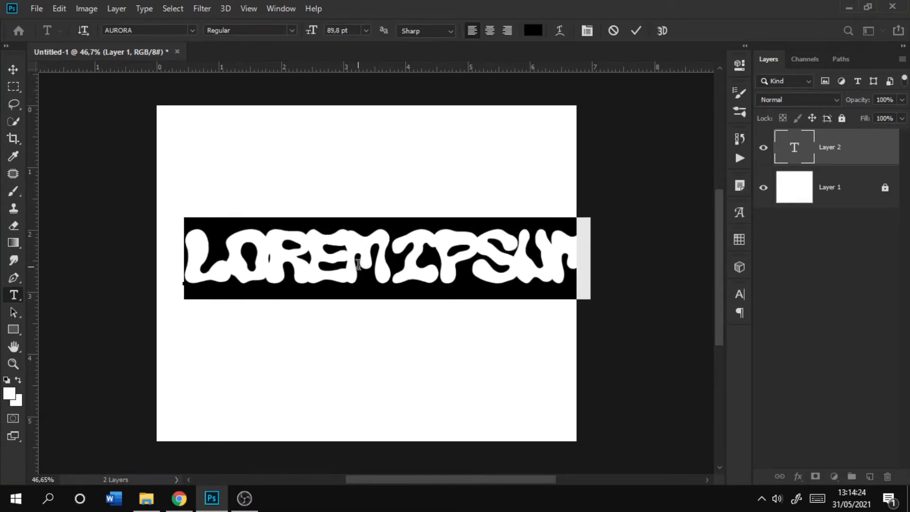
{"action": "left_click_drag", "start_coordinate": [416, 326], "coordinate": [401, 337]}
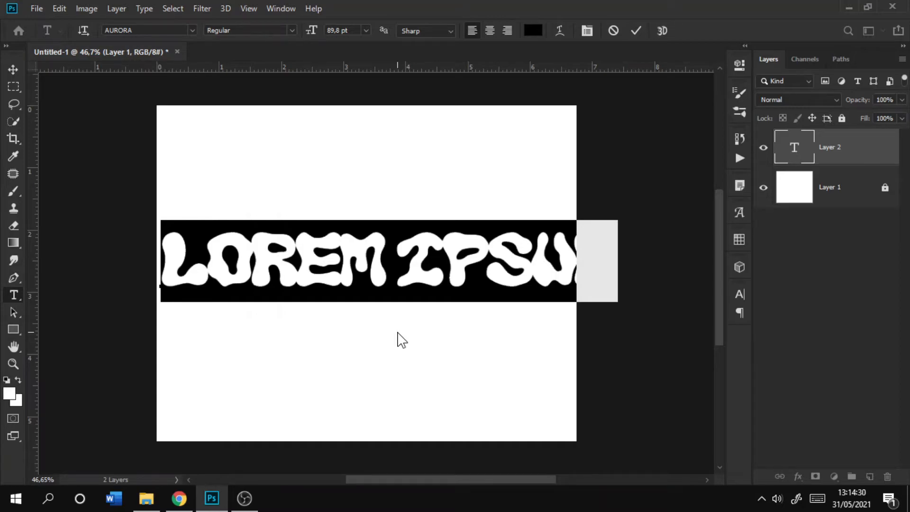
Step: Replace the placeholder text with YEET, set its size to 97,8 pt and move it closer to the canvas centre
{"action": "type", "text": "YEET"}
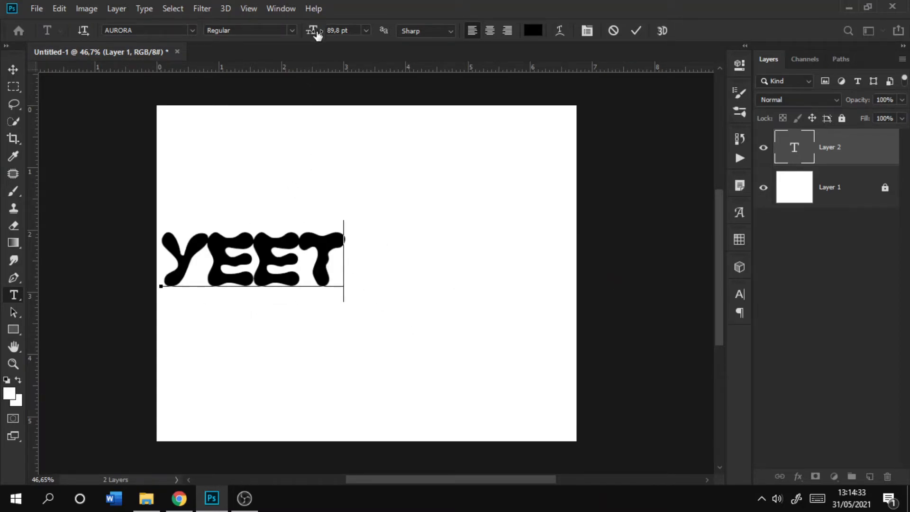
{"action": "left_click_drag", "start_coordinate": [316, 34], "coordinate": [318, 31]}
{"action": "key", "text": "ctrl+a"}
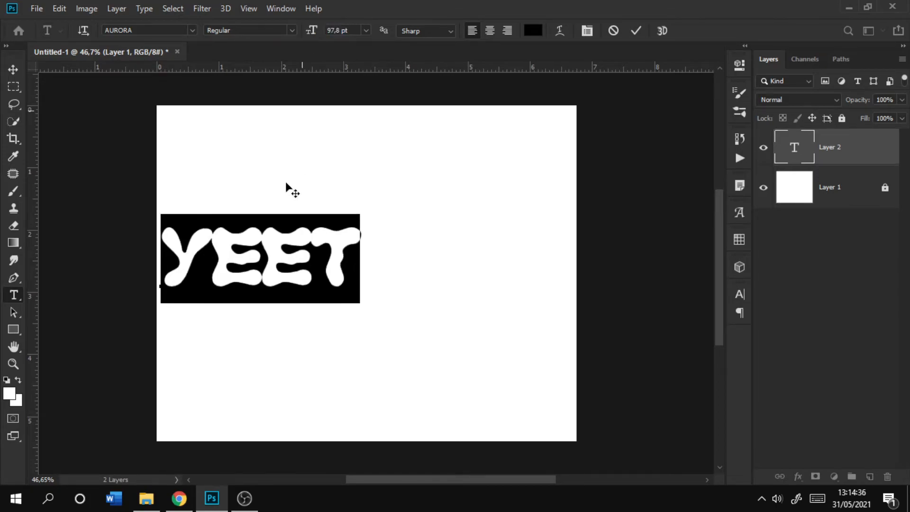
{"action": "left_click_drag", "start_coordinate": [263, 346], "coordinate": [318, 350]}
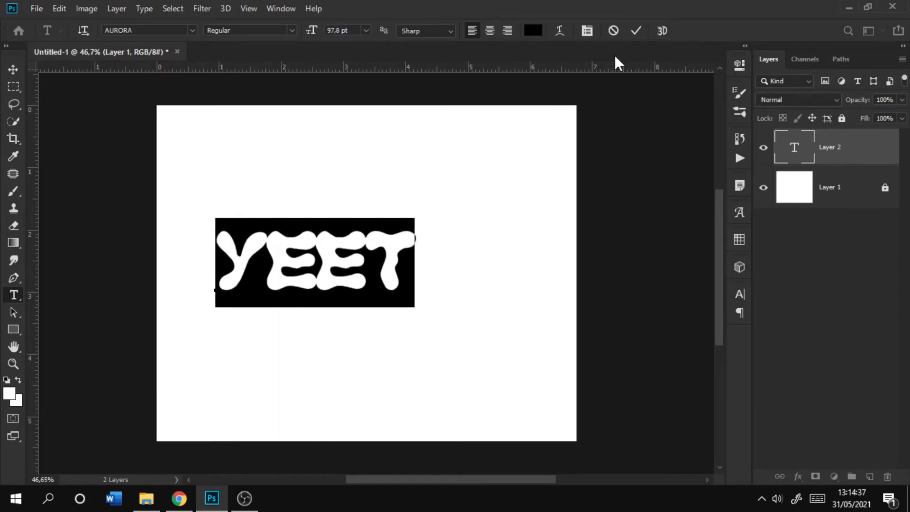
{"action": "left_click", "coordinate": [635, 31]}
Step: Scale the YEET text up to about 147% and nudge it into place around the middle of the canvas
{"action": "key", "text": "ctrl+t"}
{"action": "left_click_drag", "start_coordinate": [414, 217], "coordinate": [506, 178]}
{"action": "left_click_drag", "start_coordinate": [477, 229], "coordinate": [476, 240]}
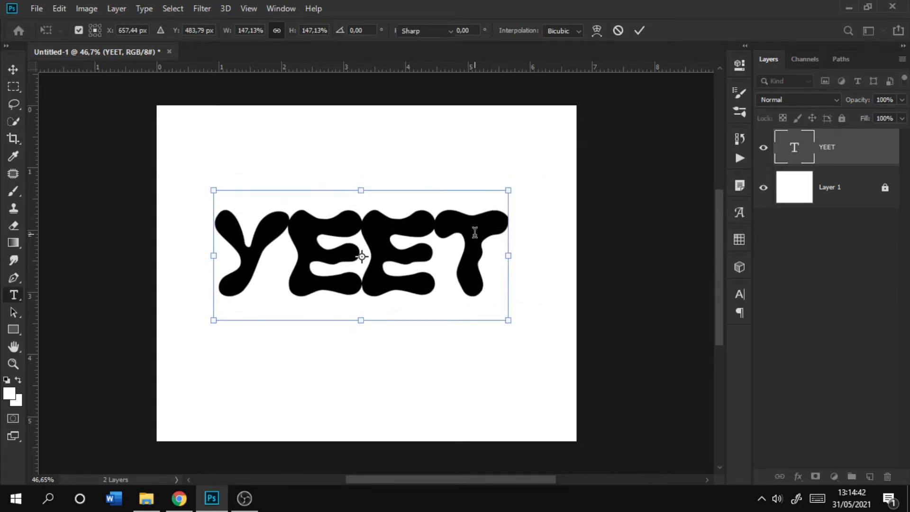
{"action": "key", "text": "Return"}
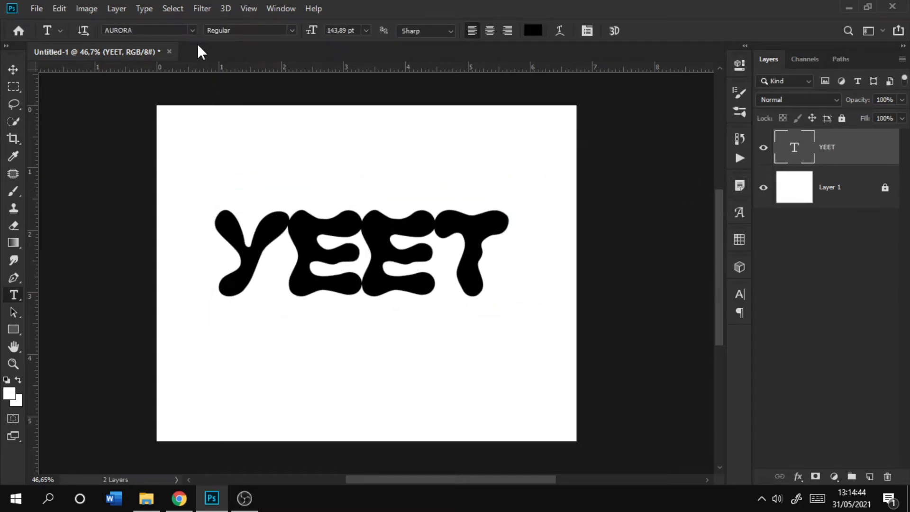
{"action": "key", "text": "v"}
{"action": "left_click_drag", "start_coordinate": [316, 226], "coordinate": [317, 231]}
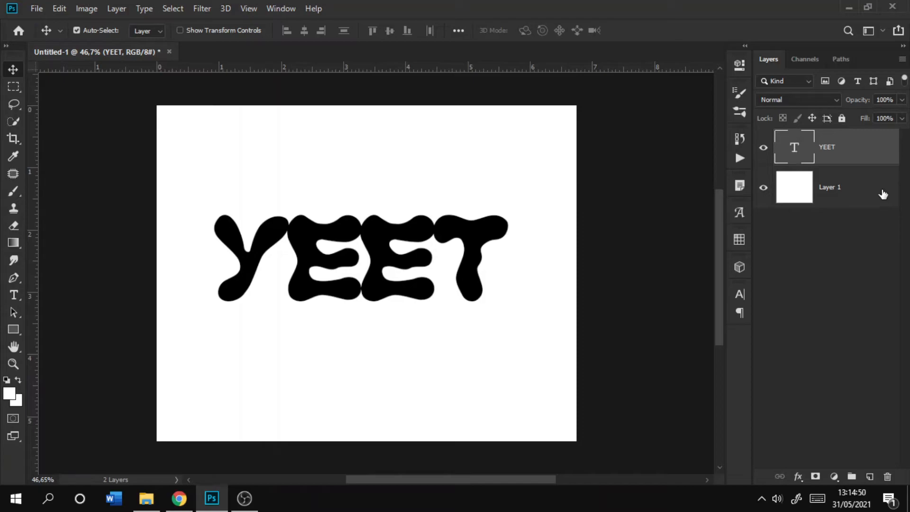
Step: Unlock Layer 1 and convert it together with the YEET text layer into one smart object
{"action": "left_click", "coordinate": [854, 193]}
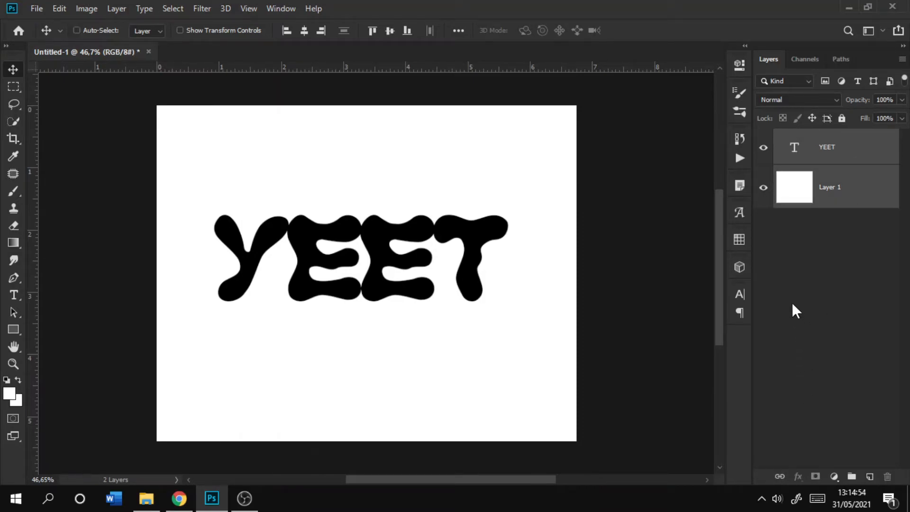
{"action": "right_click", "coordinate": [856, 196]}
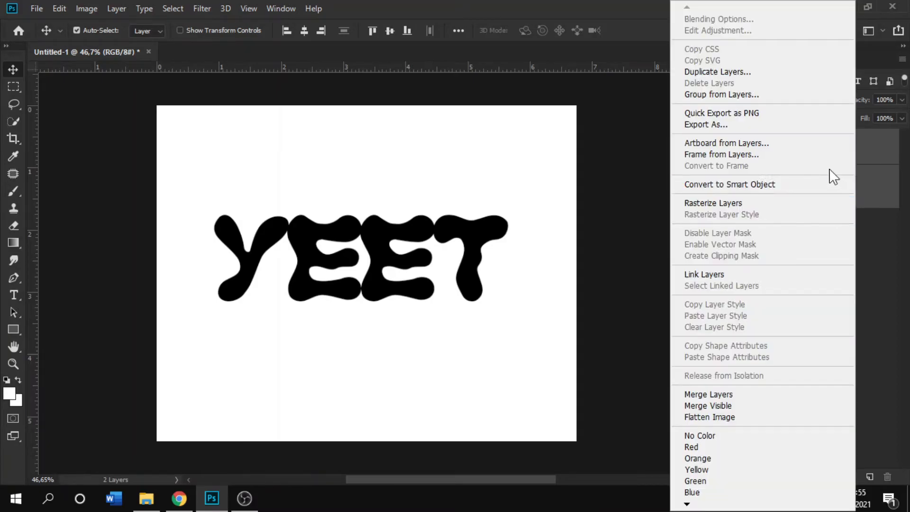
{"action": "left_click", "coordinate": [754, 186]}
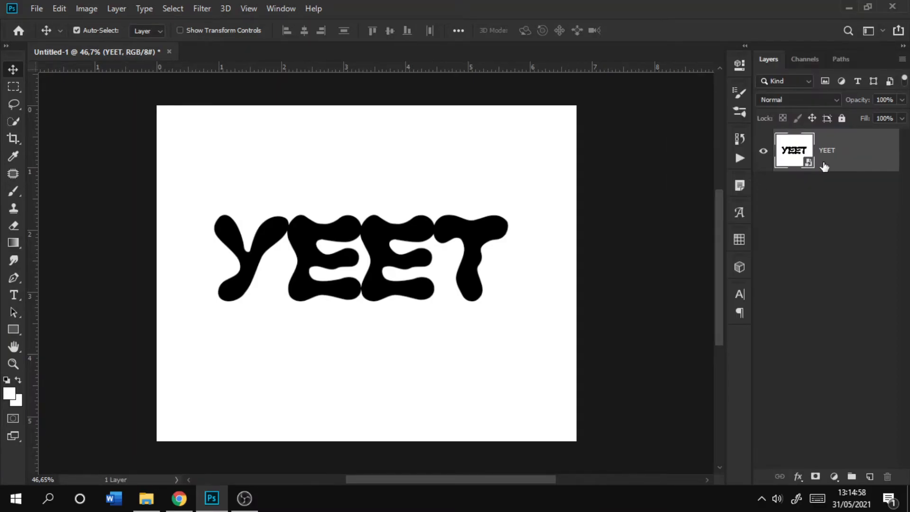
Step: Apply a Mosaic filter with a cell size of 16 to the YEET smart object
{"action": "left_click", "coordinate": [202, 8]}
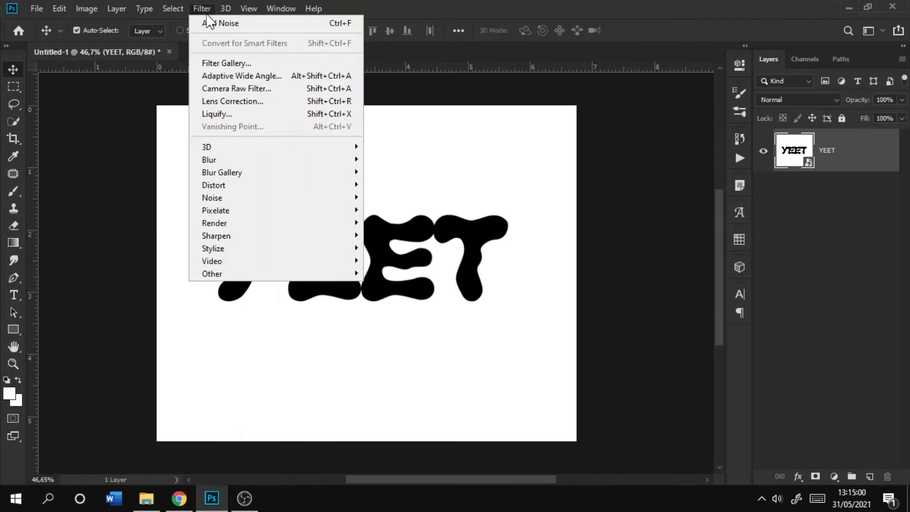
{"action": "mouse_move", "coordinate": [223, 211]}
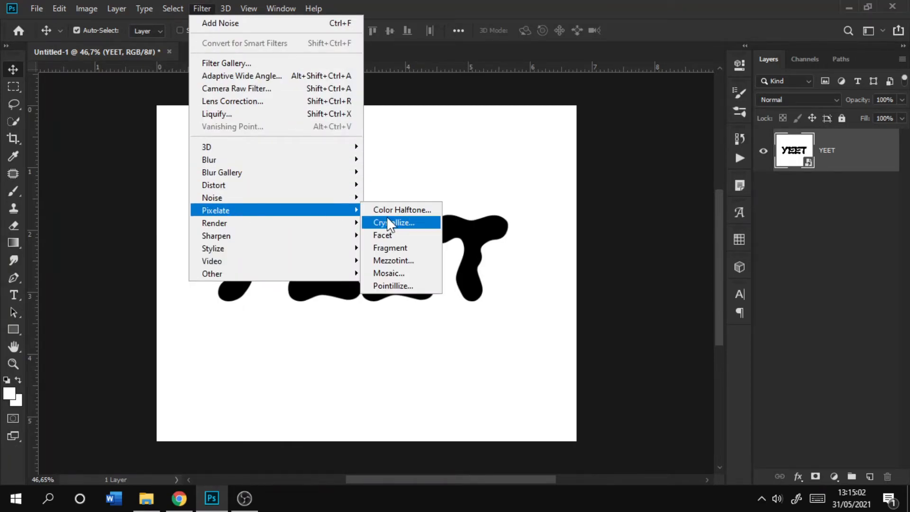
{"action": "left_click", "coordinate": [407, 273]}
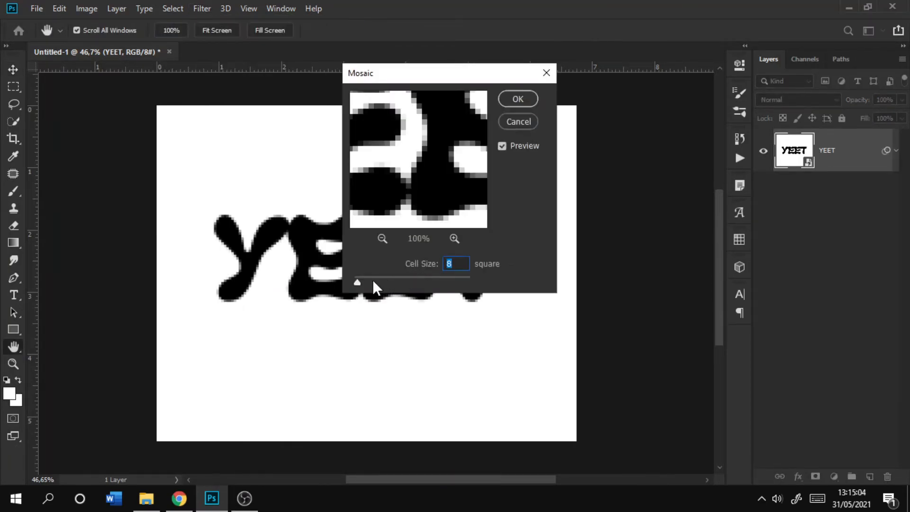
{"action": "left_click_drag", "start_coordinate": [358, 283], "coordinate": [362, 279]}
{"action": "left_click", "coordinate": [518, 100]}
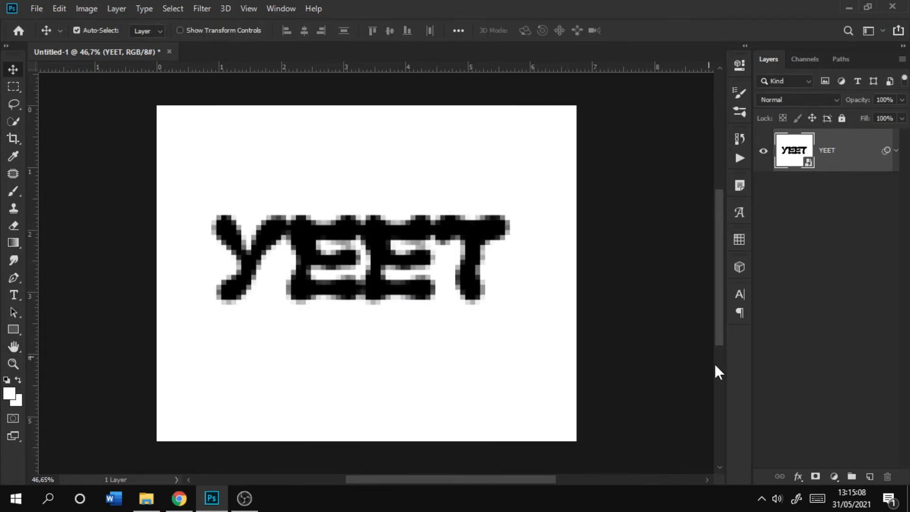
Step: Add a Threshold adjustment layer above the YEET smart object with the threshold level at 93
{"action": "left_click", "coordinate": [834, 476]}
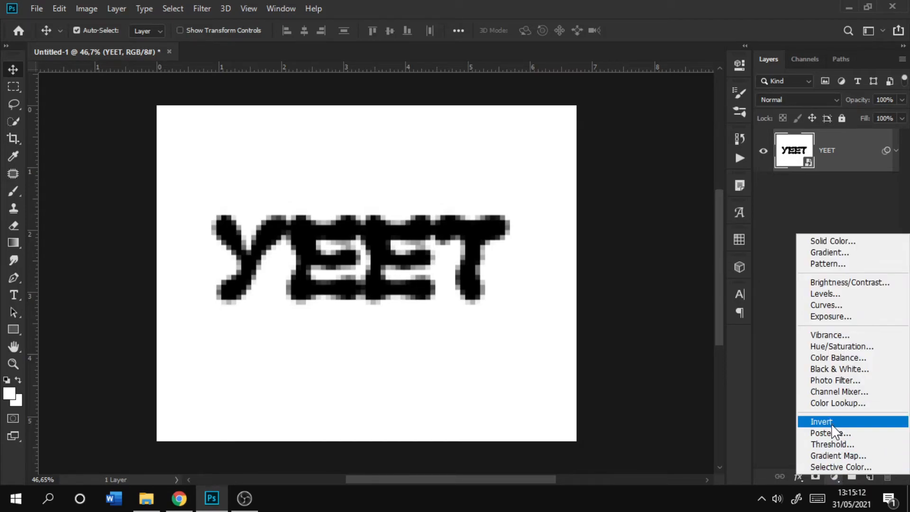
{"action": "left_click", "coordinate": [827, 443]}
{"action": "left_click_drag", "start_coordinate": [329, 299], "coordinate": [216, 314]}
{"action": "mouse_move", "coordinate": [568, 174]}
{"action": "left_mouse_down"}
{"action": "mouse_move", "coordinate": [545, 175]}
{"action": "mouse_move", "coordinate": [575, 174]}
{"action": "left_mouse_up"}
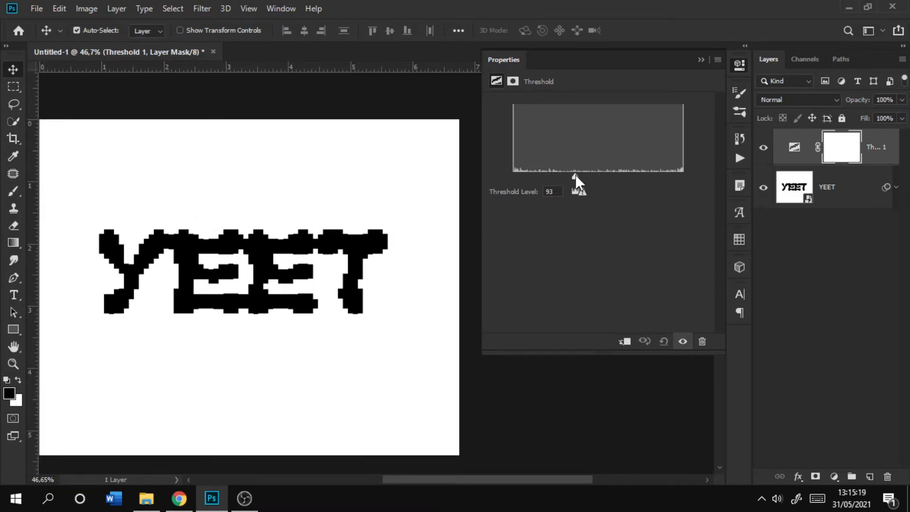
{"action": "left_click", "coordinate": [700, 59]}
{"action": "left_click_drag", "start_coordinate": [299, 261], "coordinate": [392, 234]}
{"action": "left_click_drag", "start_coordinate": [339, 257], "coordinate": [375, 239]}
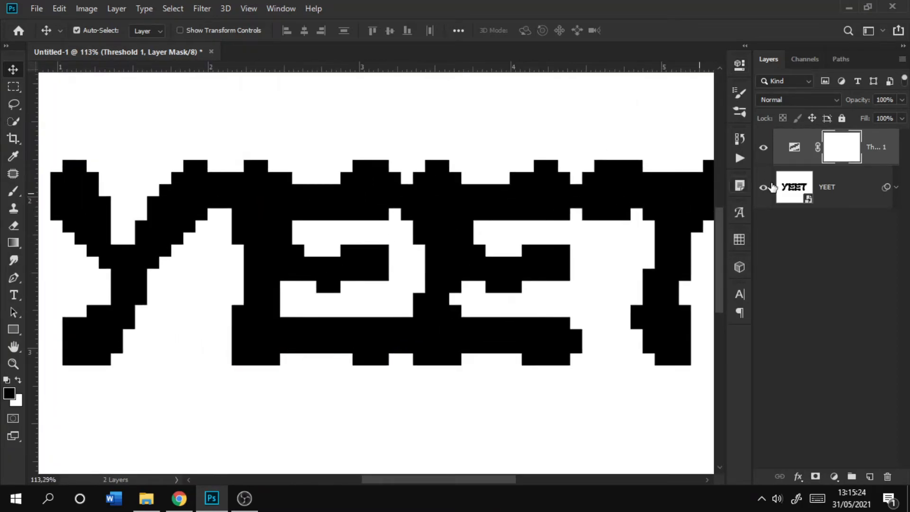
Step: Reduce the YEET smart object's Mosaic smart filter cell size to 10
{"action": "left_click", "coordinate": [896, 187]}
{"action": "double_click", "coordinate": [823, 249]}
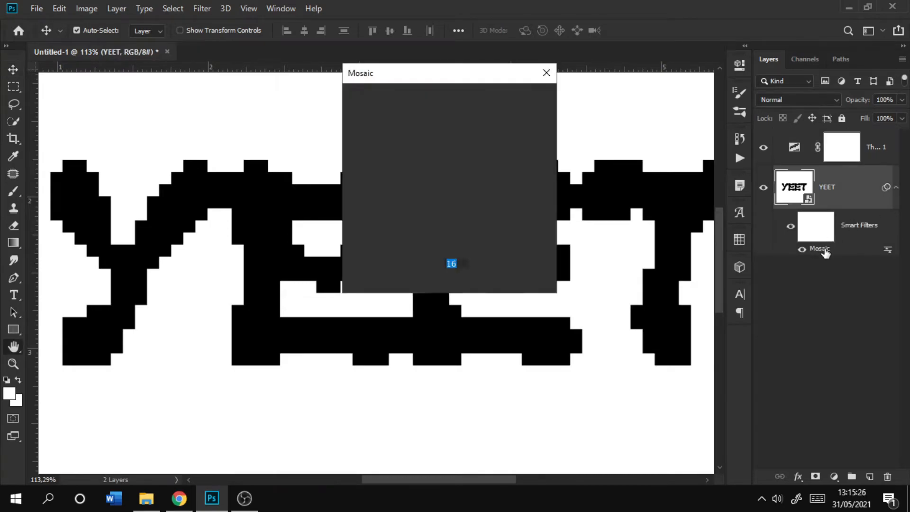
{"action": "left_click_drag", "start_coordinate": [196, 298], "coordinate": [183, 295]}
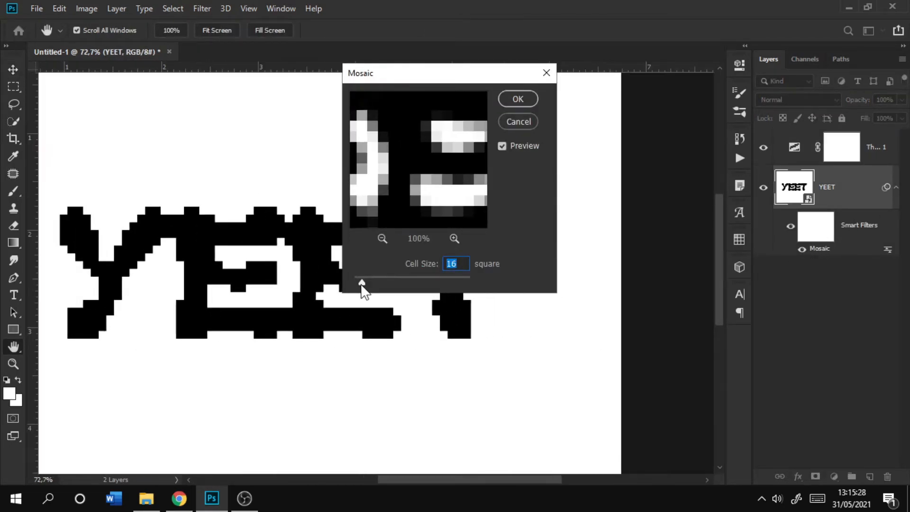
{"action": "left_click_drag", "start_coordinate": [363, 284], "coordinate": [359, 283]}
{"action": "left_click_drag", "start_coordinate": [238, 279], "coordinate": [284, 239]}
{"action": "key", "text": "ctrl+r"}
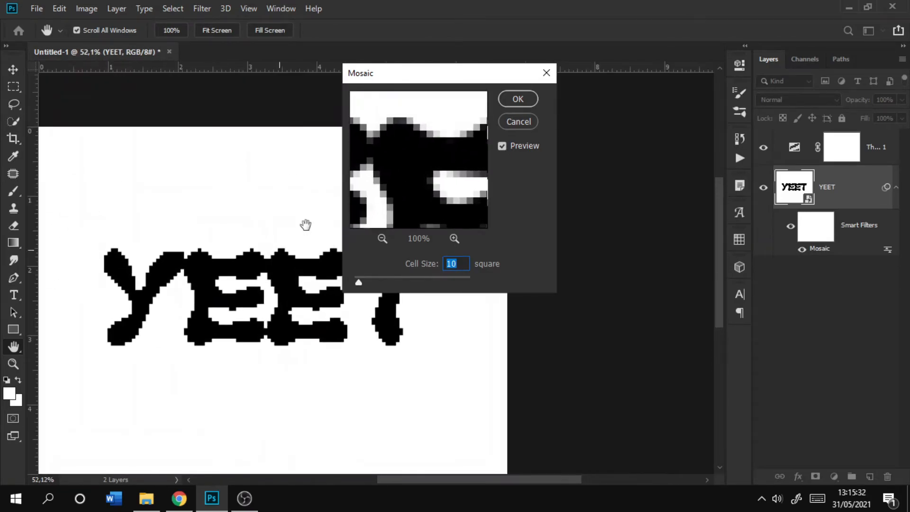
{"action": "left_click", "coordinate": [510, 107]}
{"action": "key", "text": "ctrl+r"}
{"action": "scroll", "coordinate": [346, 243], "scroll_direction": "up", "scroll_amount": 5}
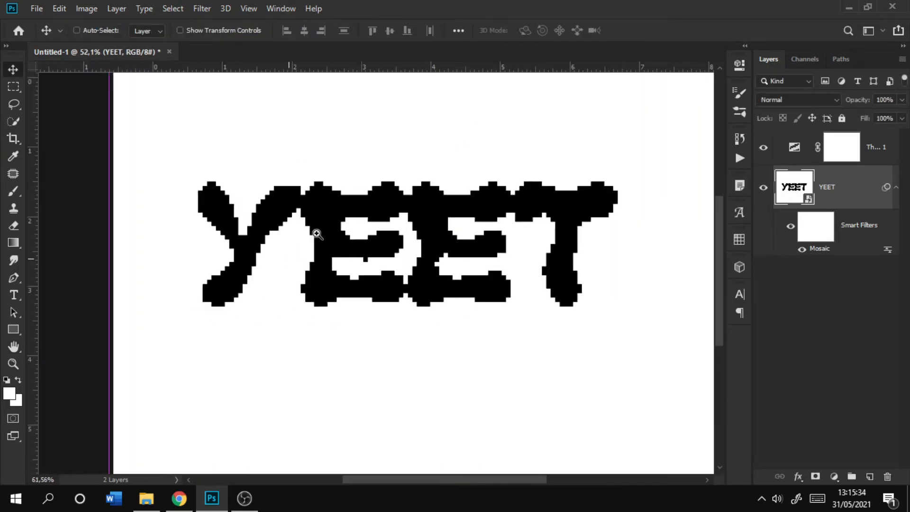
Step: Apply an Add Noise filter to the YEET smart object with amount 15.84%, Gaussian distribution and Monochromatic on
{"action": "left_click_drag", "start_coordinate": [283, 245], "coordinate": [271, 242]}
{"action": "key", "text": "ctrl+r"}
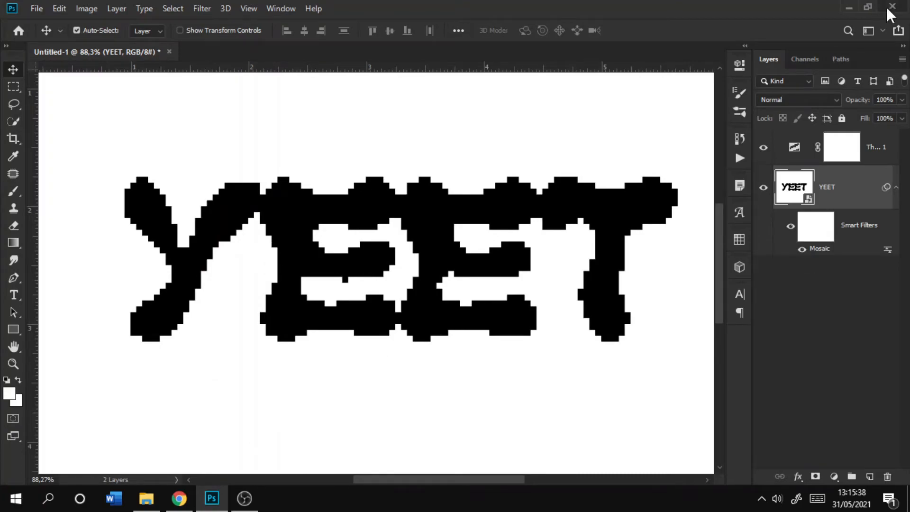
{"action": "left_click", "coordinate": [204, 10]}
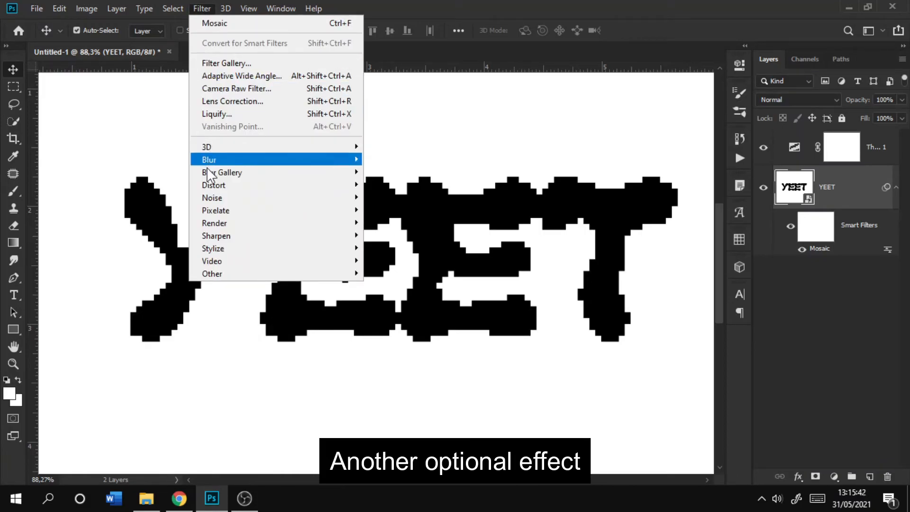
{"action": "mouse_move", "coordinate": [212, 198]}
{"action": "left_click", "coordinate": [374, 194]}
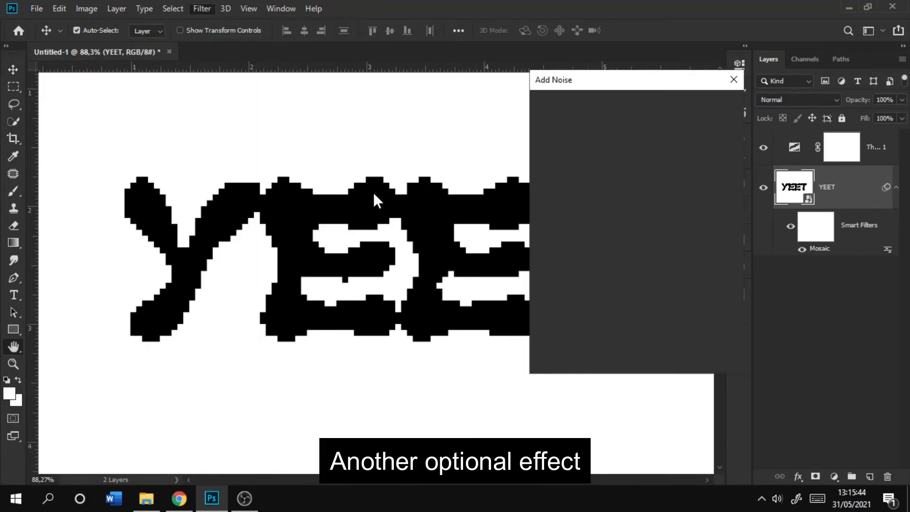
{"action": "mouse_move", "coordinate": [564, 289]}
{"action": "left_mouse_down"}
{"action": "mouse_move", "coordinate": [552, 289]}
{"action": "mouse_move", "coordinate": [564, 286]}
{"action": "left_mouse_up"}
{"action": "left_click", "coordinate": [702, 104]}
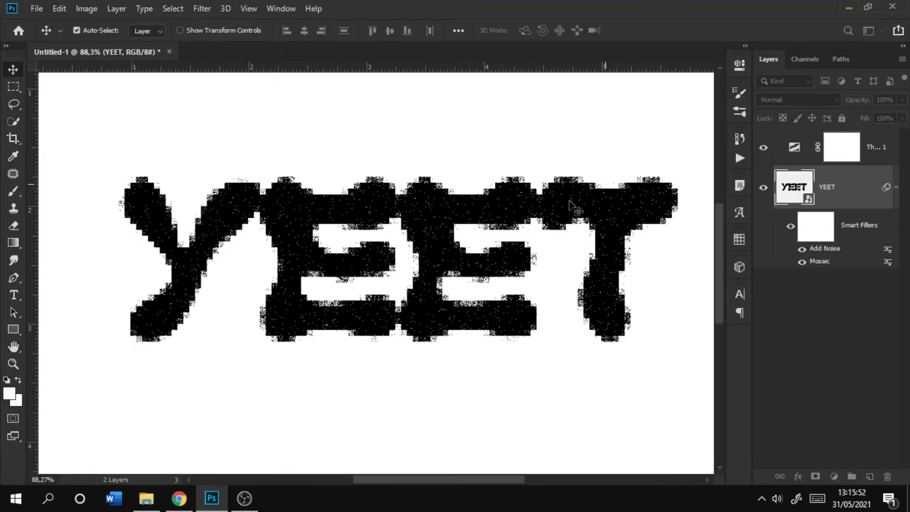
Step: Raise the amount of the YEET smart object's Add Noise smart filter slightly
{"action": "left_click_drag", "start_coordinate": [540, 190], "coordinate": [640, 158]}
{"action": "double_click", "coordinate": [821, 251]}
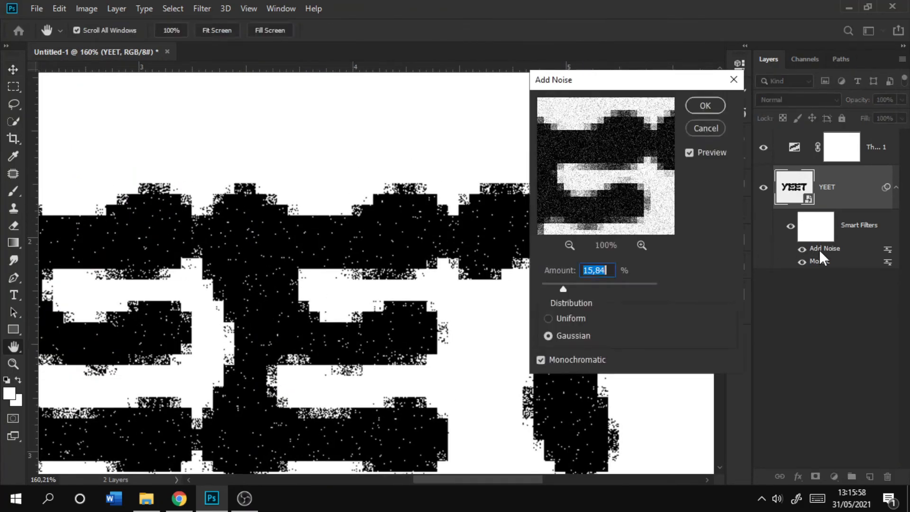
{"action": "left_click_drag", "start_coordinate": [581, 286], "coordinate": [566, 284]}
{"action": "left_click", "coordinate": [706, 107]}
{"action": "key", "text": "v"}
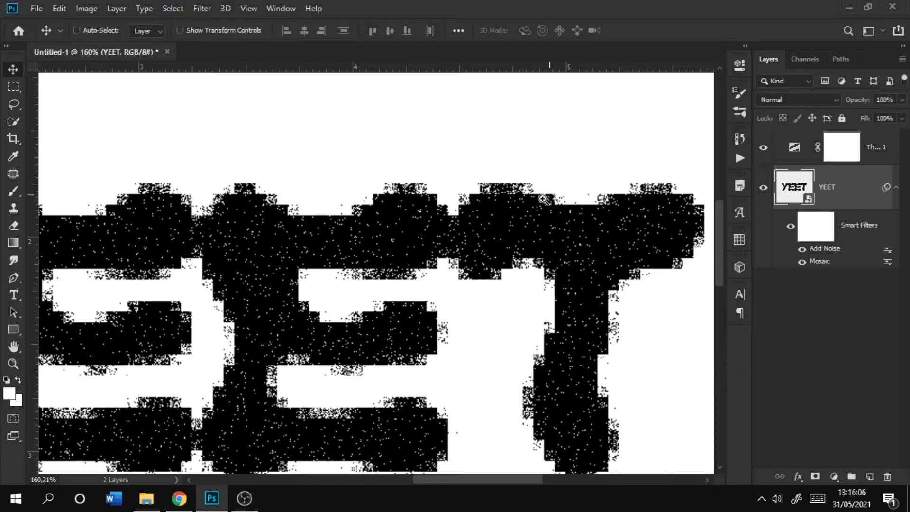
Step: Merge the Threshold adjustment layer and the YEET smart object into a single layer
{"action": "key", "text": "ctrl+0"}
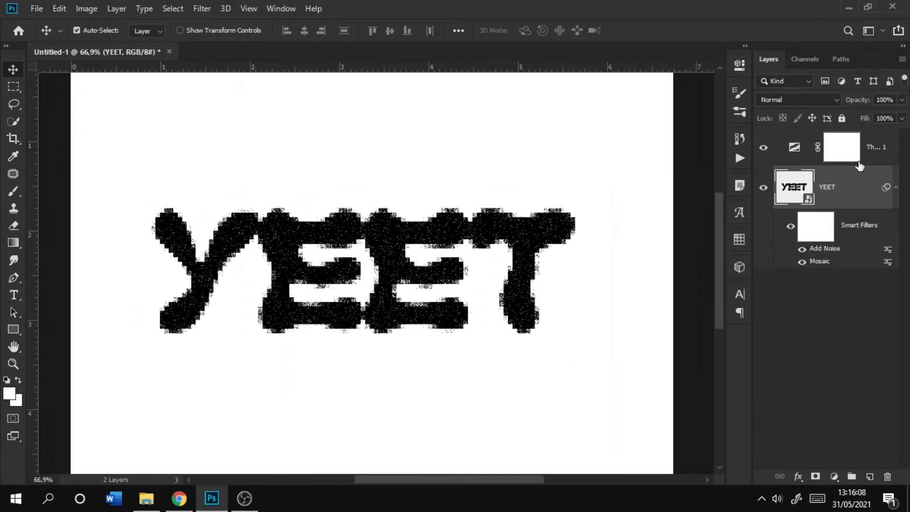
{"action": "left_click", "coordinate": [863, 164]}
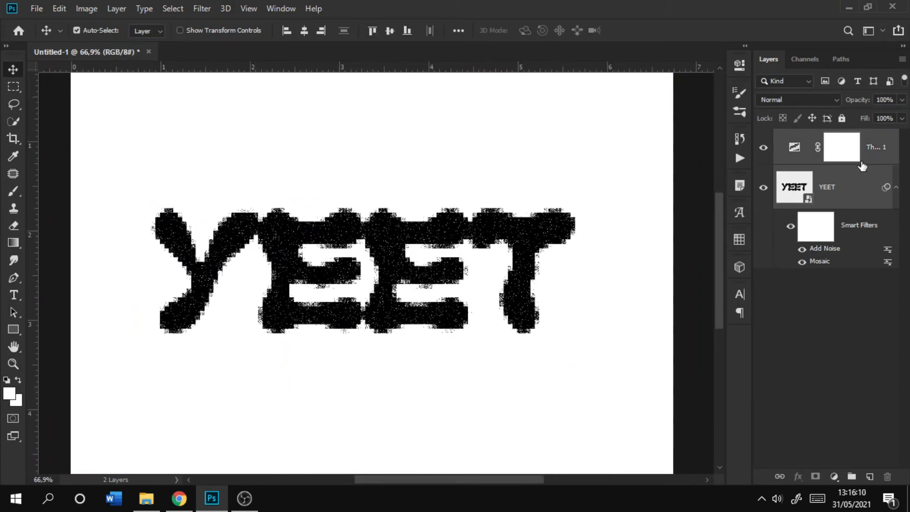
{"action": "key", "text": "ctrl+e"}
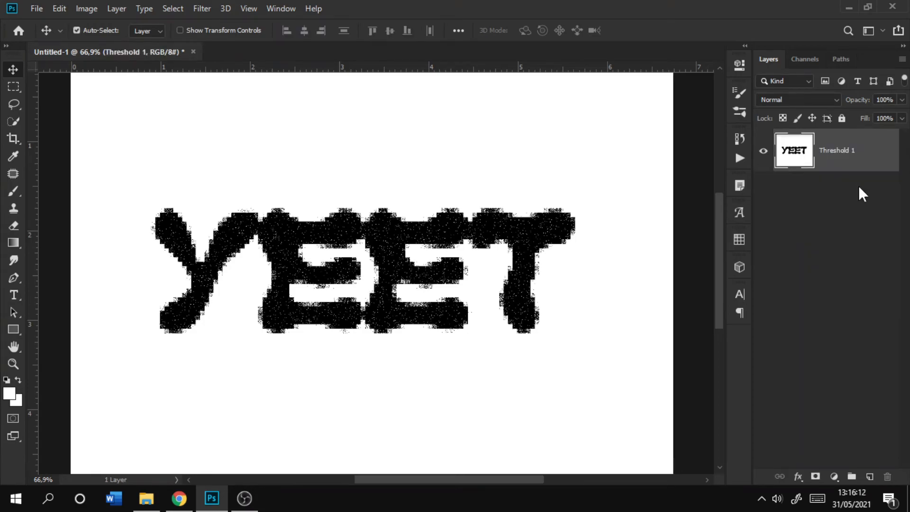
Step: Select the merged layer's white areas by Color Range with Sampled Colors and fuzziness 0, delete them, and clear the selection
{"action": "left_click", "coordinate": [173, 9]}
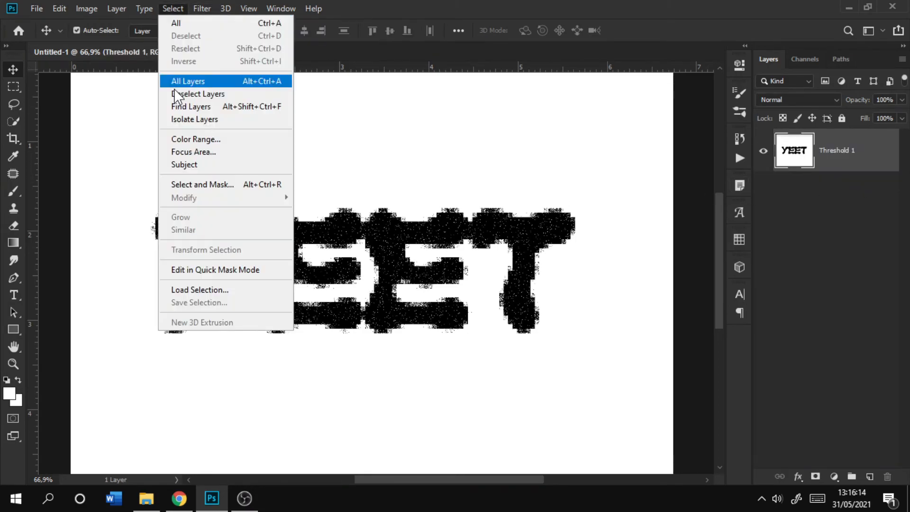
{"action": "left_click", "coordinate": [180, 139]}
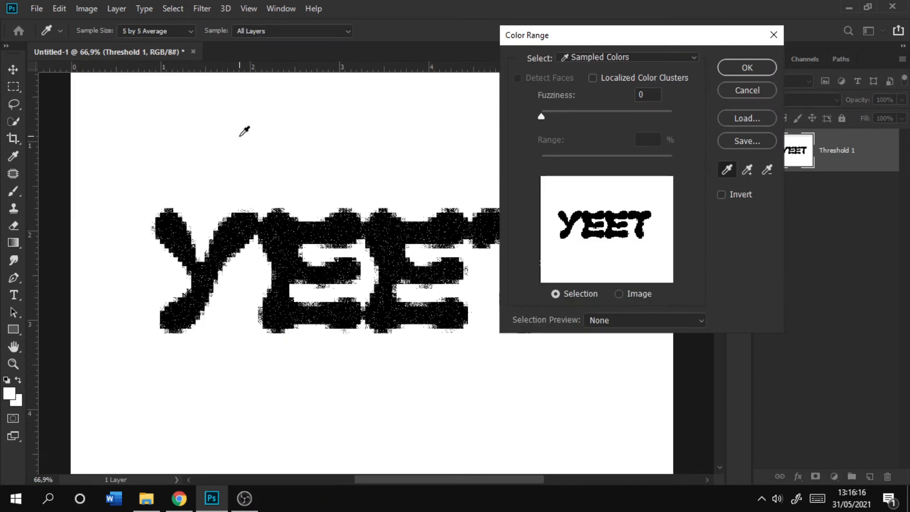
{"action": "left_click", "coordinate": [739, 67]}
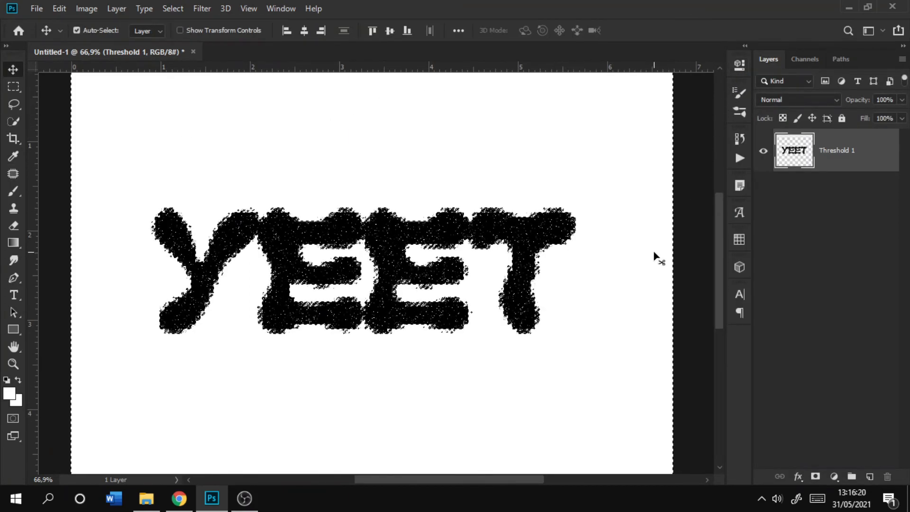
{"action": "key", "text": "Delete"}
{"action": "key", "text": "ctrl+d"}
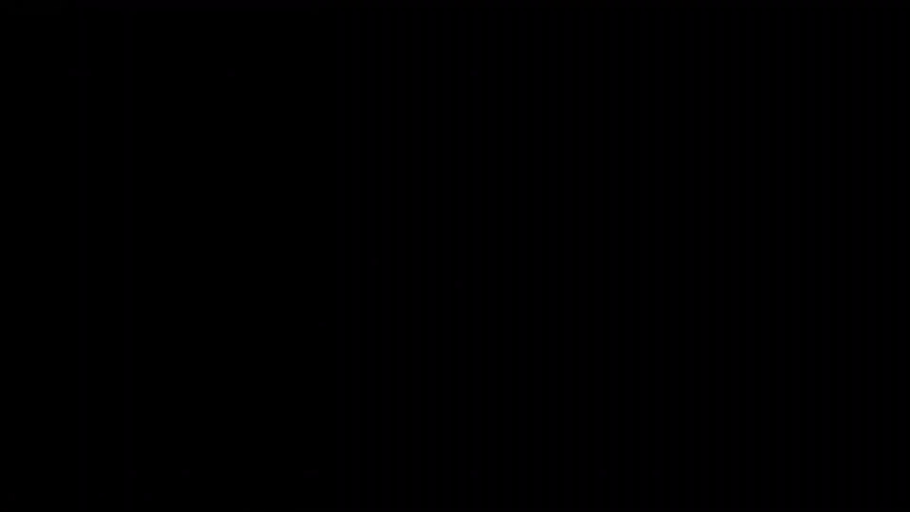